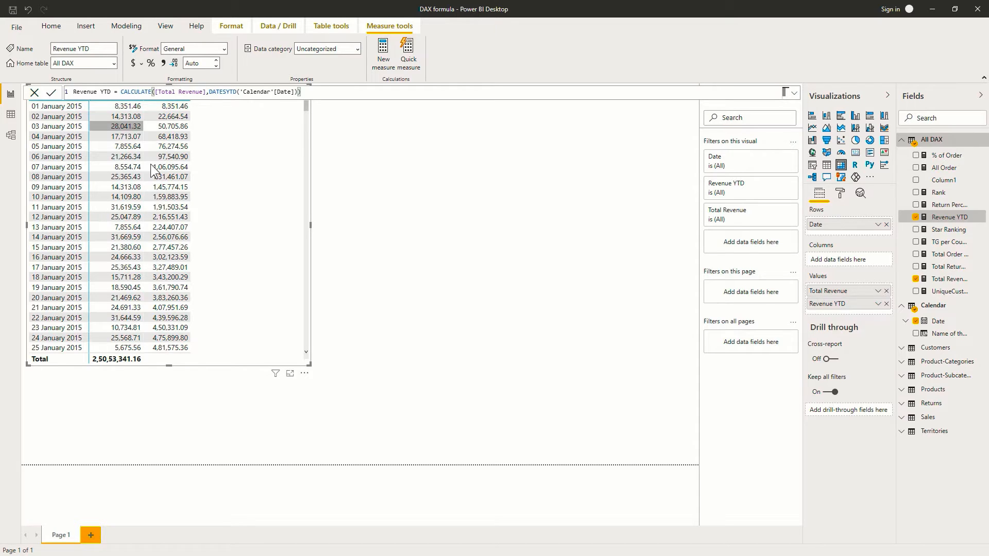
- Replace the existing matrix with a new matrix that has the Calendar table's Date field in its rows
key("Delete")
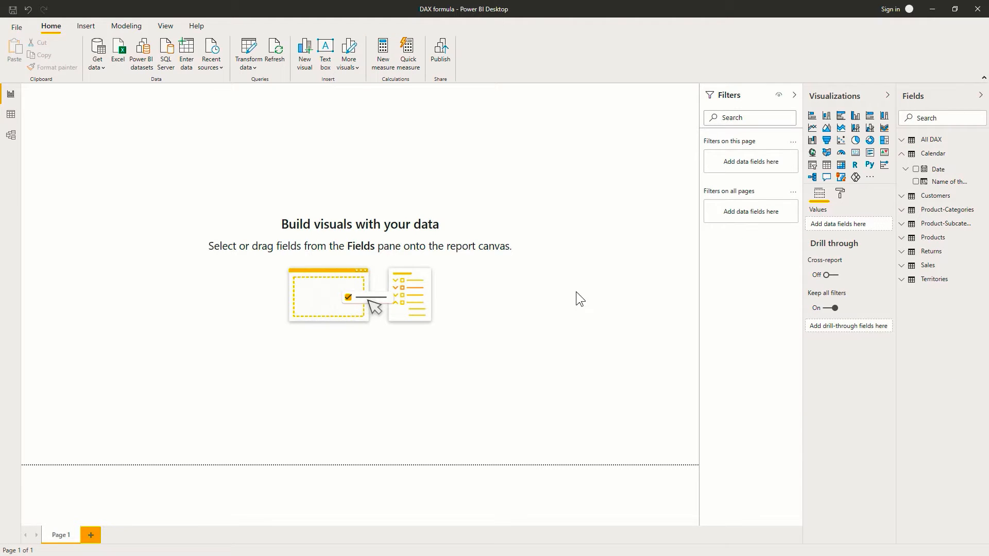
left_click(843, 166)
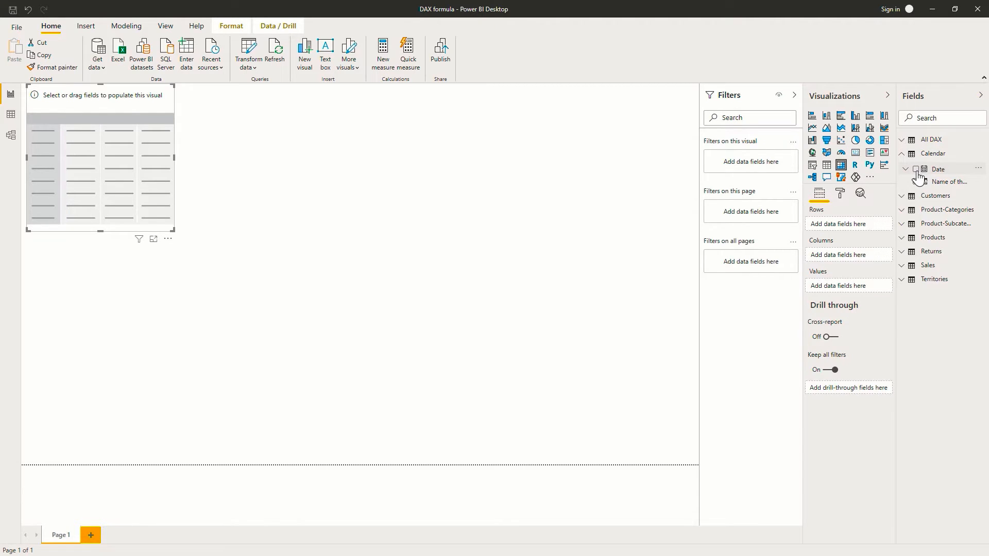
left_click(916, 171)
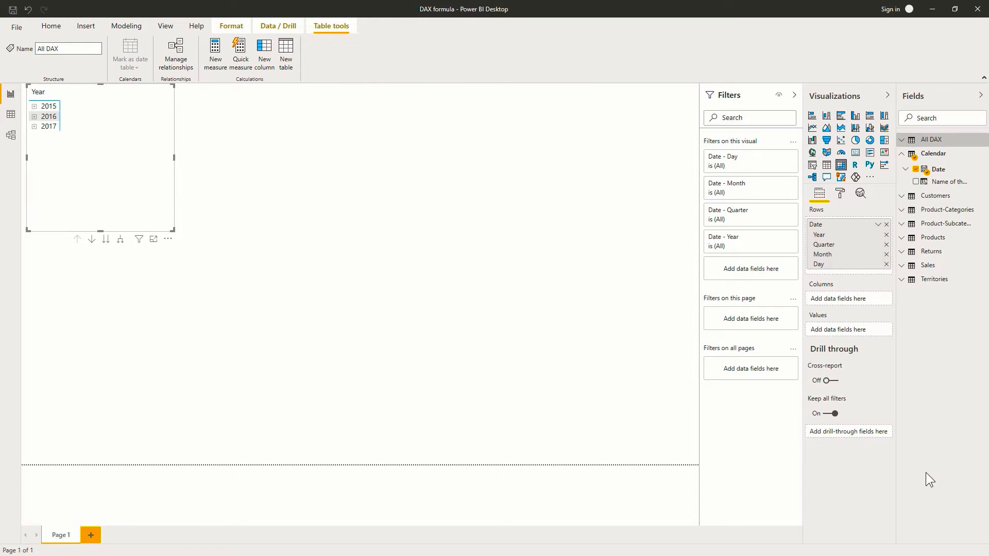
- Show the matrix rows as plain Date values instead of the Date Hierarchy, and add the Total Revenue measure from All DAX
left_click(878, 225)
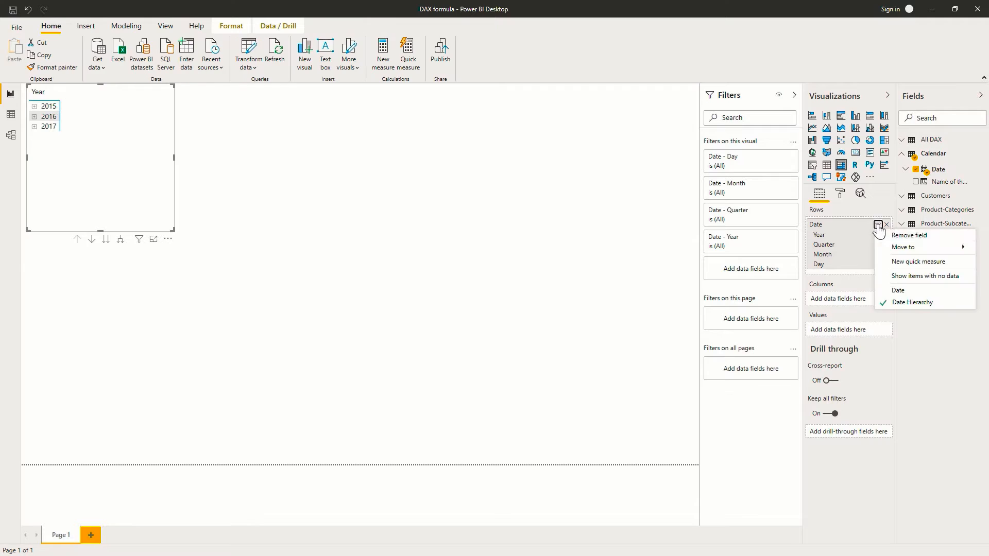
left_click(898, 291)
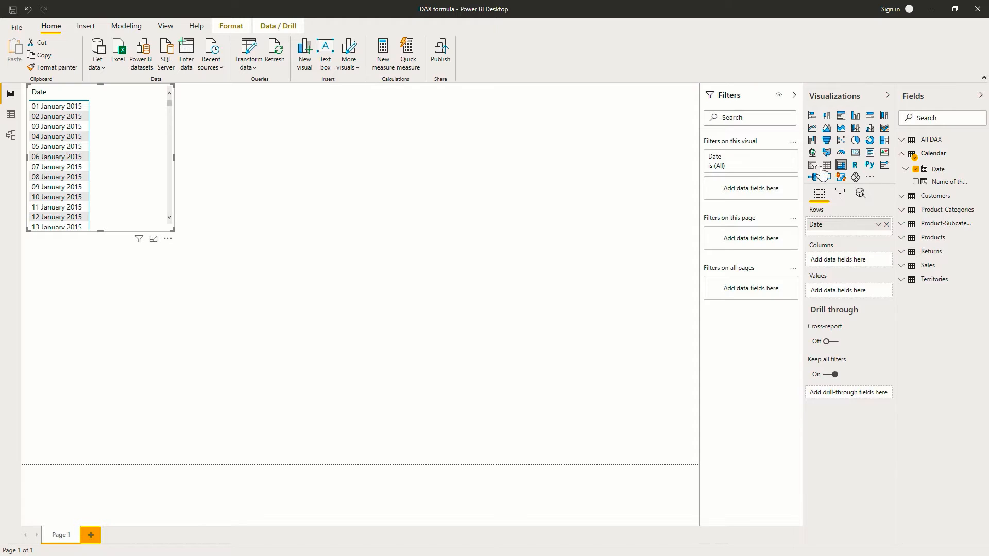
left_click(904, 144)
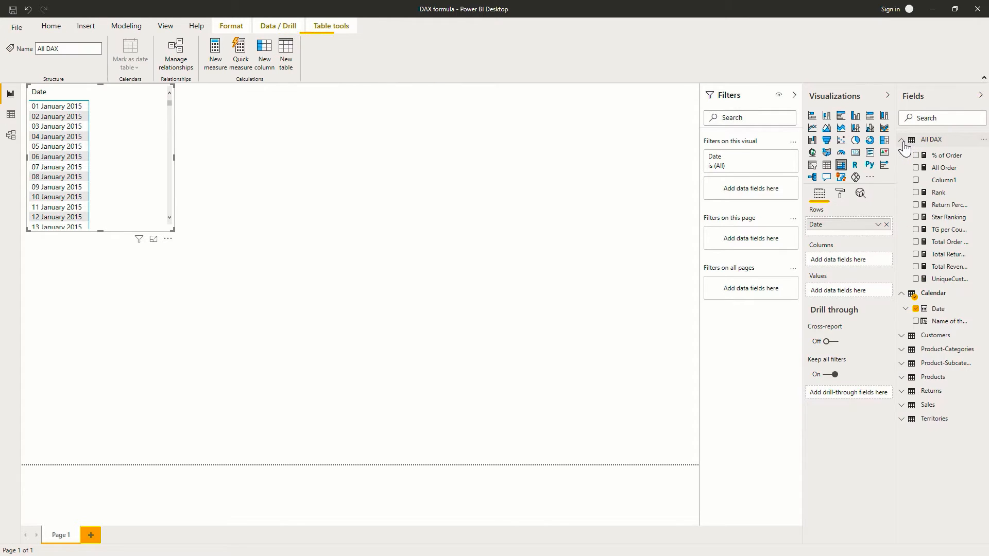
left_click(916, 267)
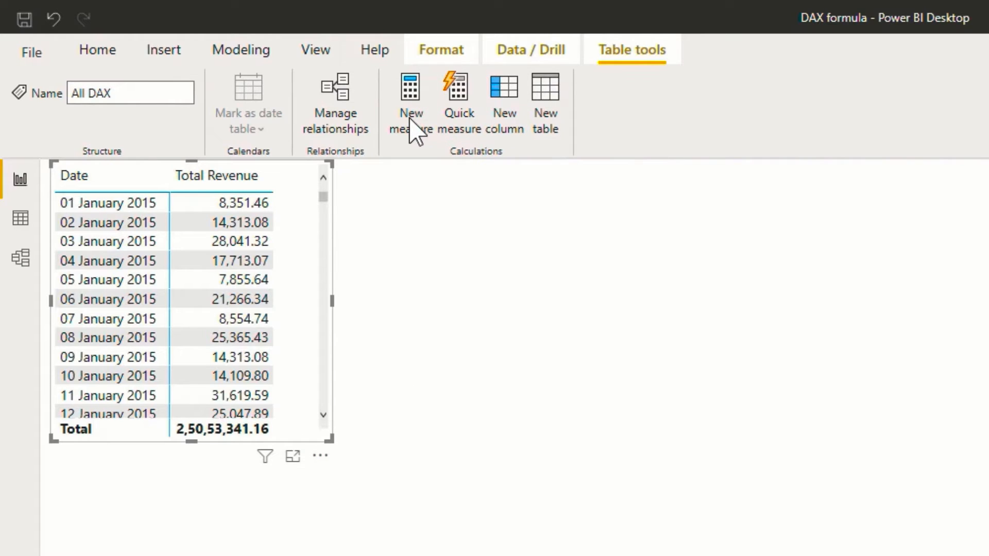
- Create a new measure in All DAX named Revenue YTD and begin its formula with the CALCULATE function
left_click(414, 129)
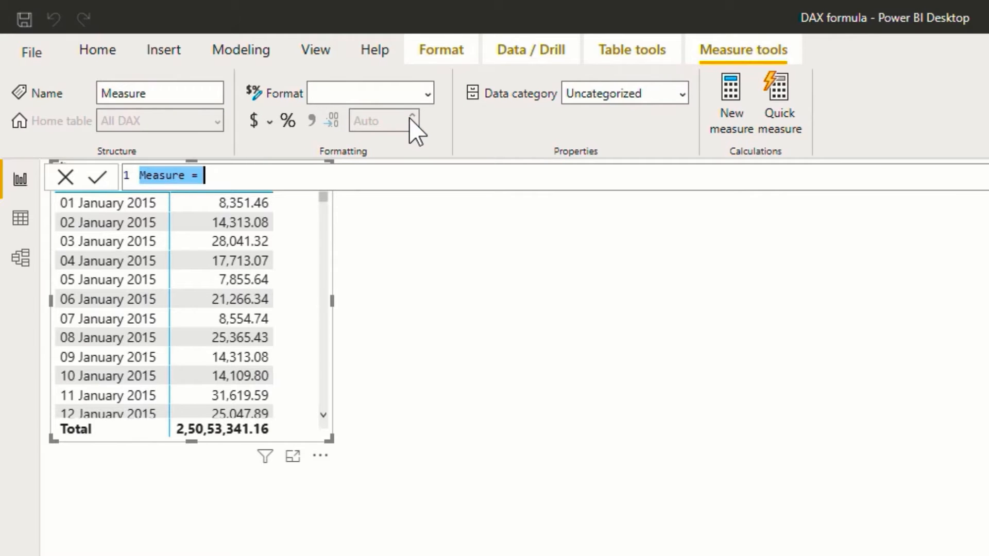
key("Right")
key("Left")
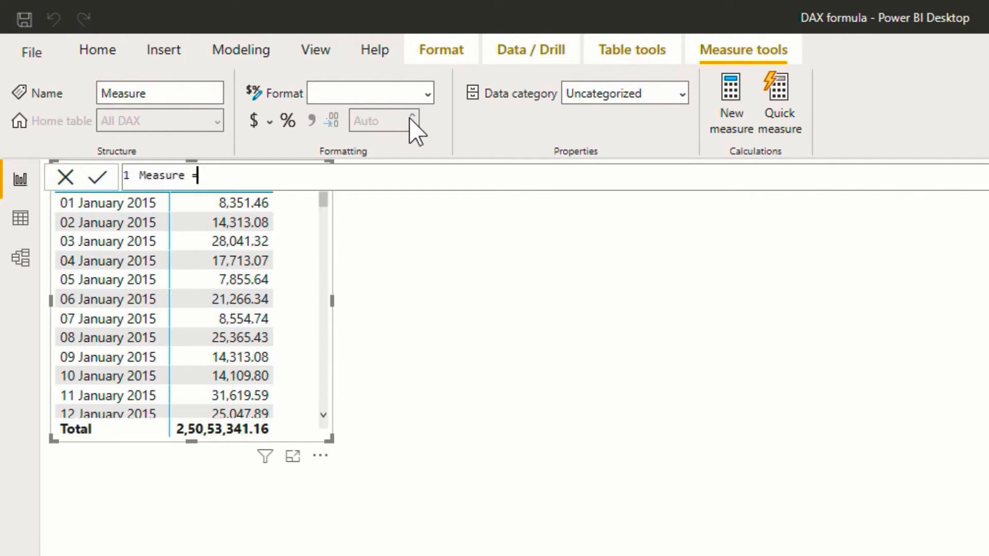
key("ctrl+Left")
key("ctrl+Left")
key("ctrl+shift+Right")
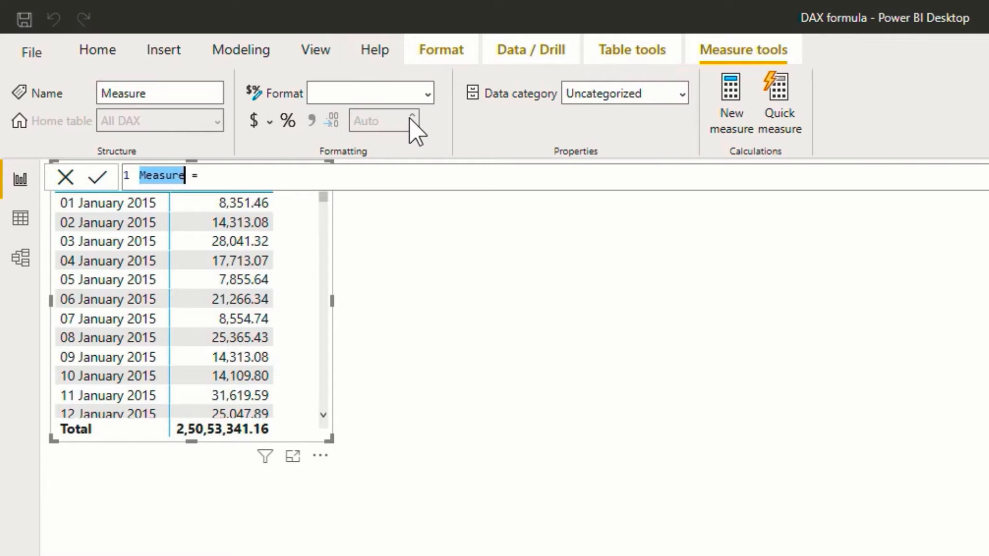
type("Revenue")
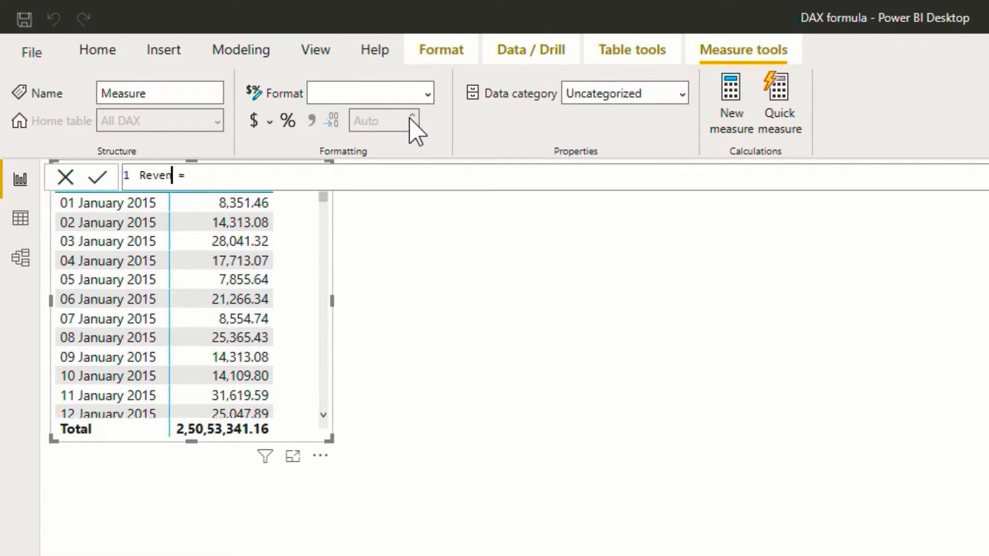
type(" YTD = ca")
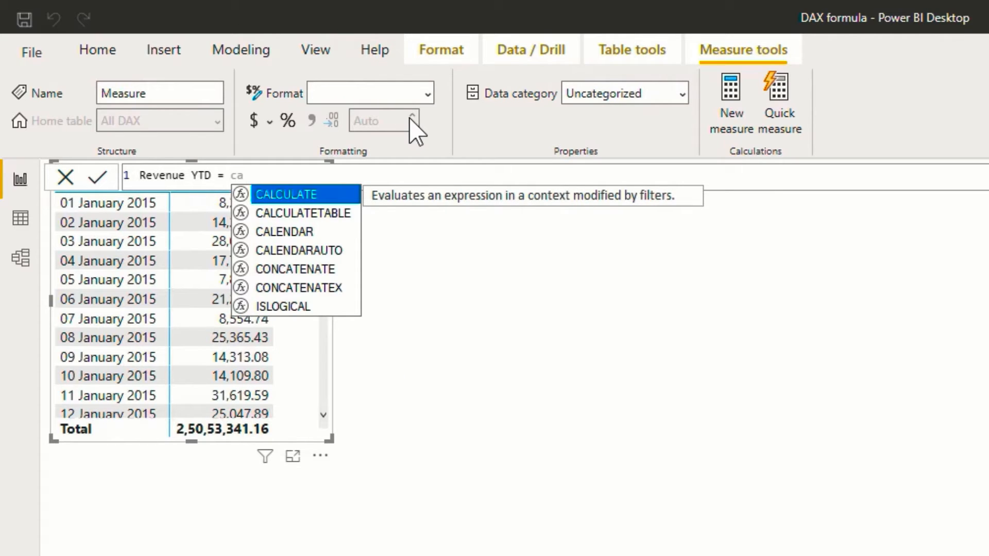
key("Tab")
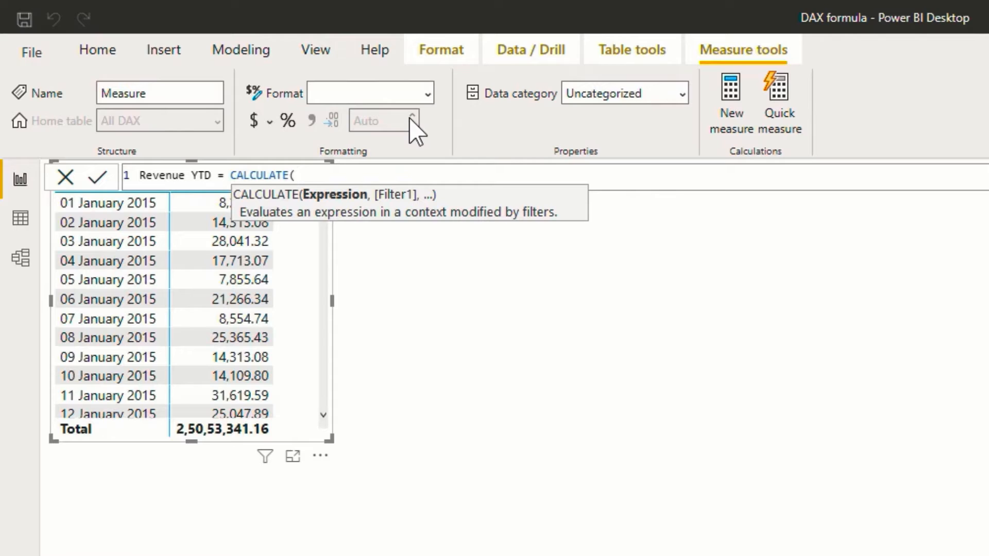
- Enter the [Total Revenue] measure as the expression argument of CALCULATE
type("tot")
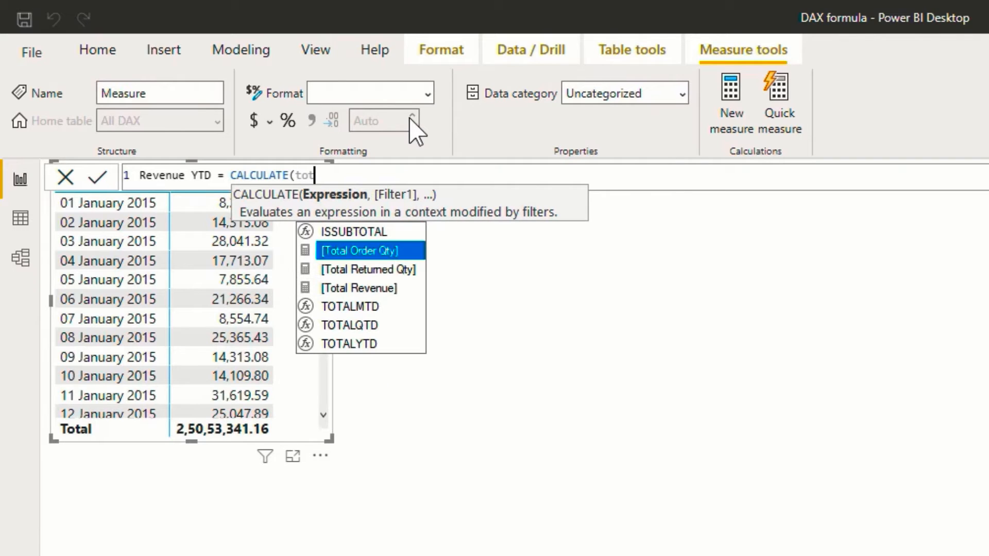
key("Down")
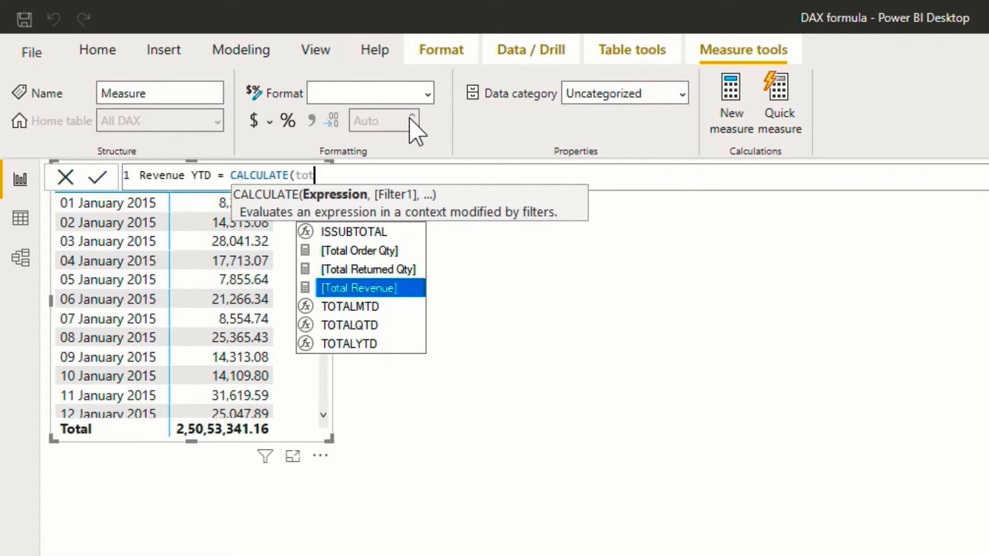
key("Tab")
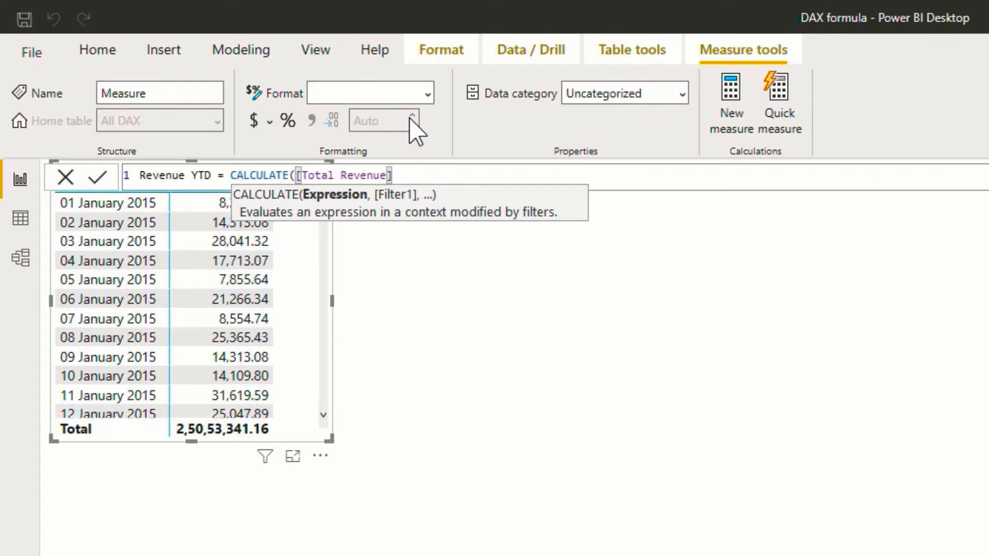
type(",")
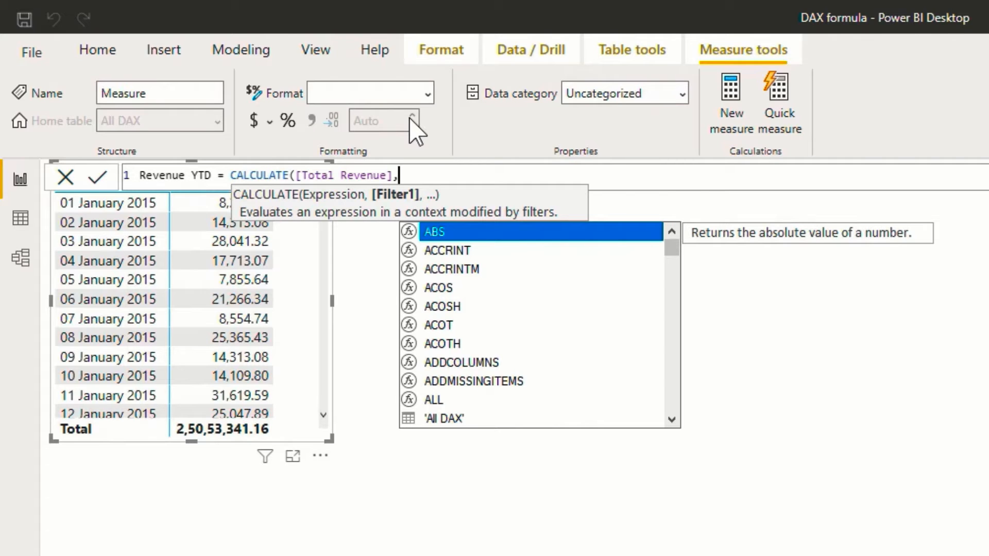
- Add the DATESYTD function as the filter argument of CALCULATE, choosing it from the suggested DATES functions
type("da")
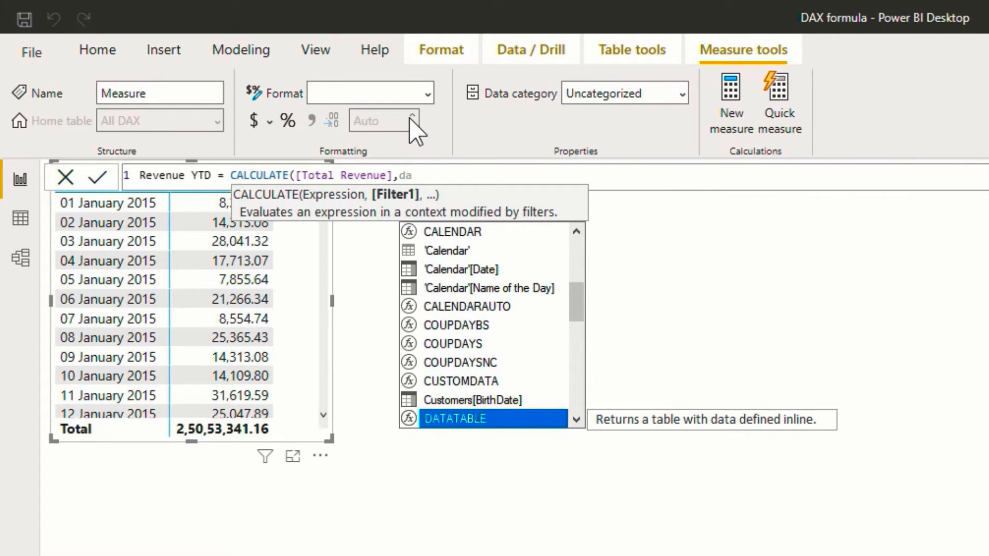
type("t")
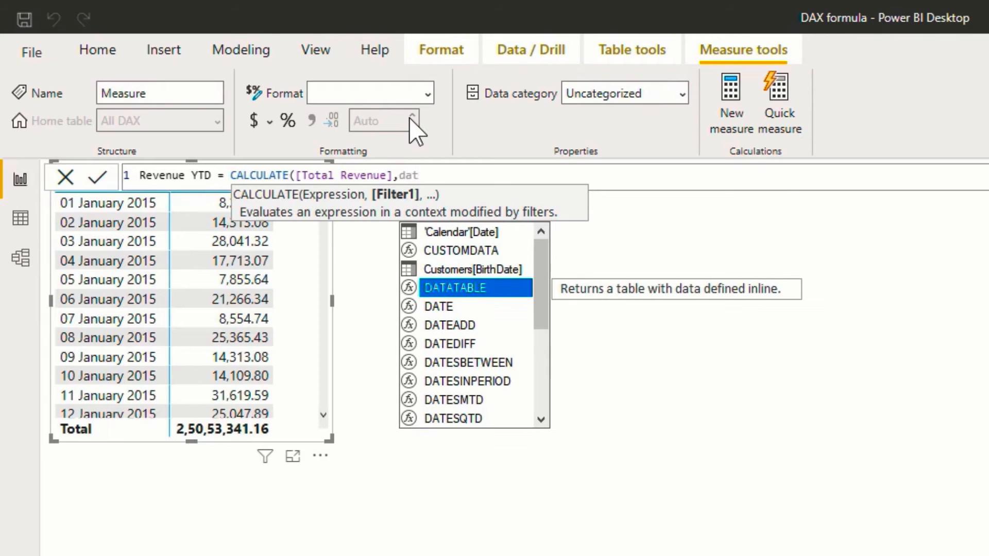
type("es")
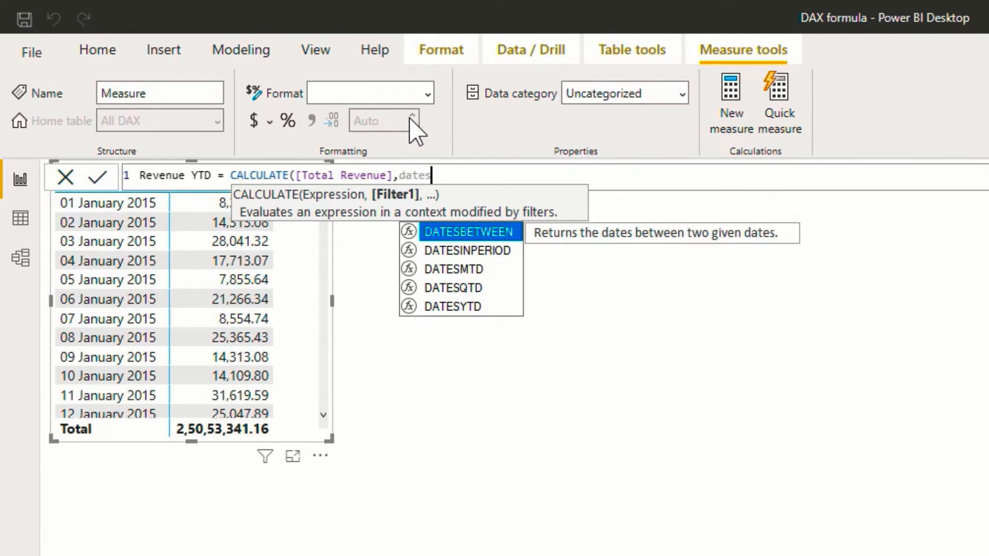
key("Down")
key("Down")
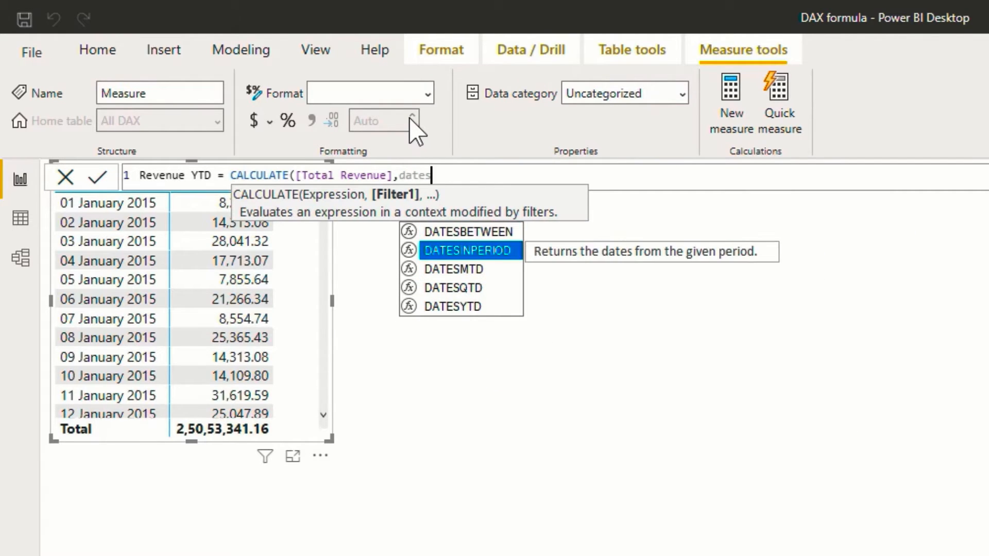
key("Down")
key("Down")
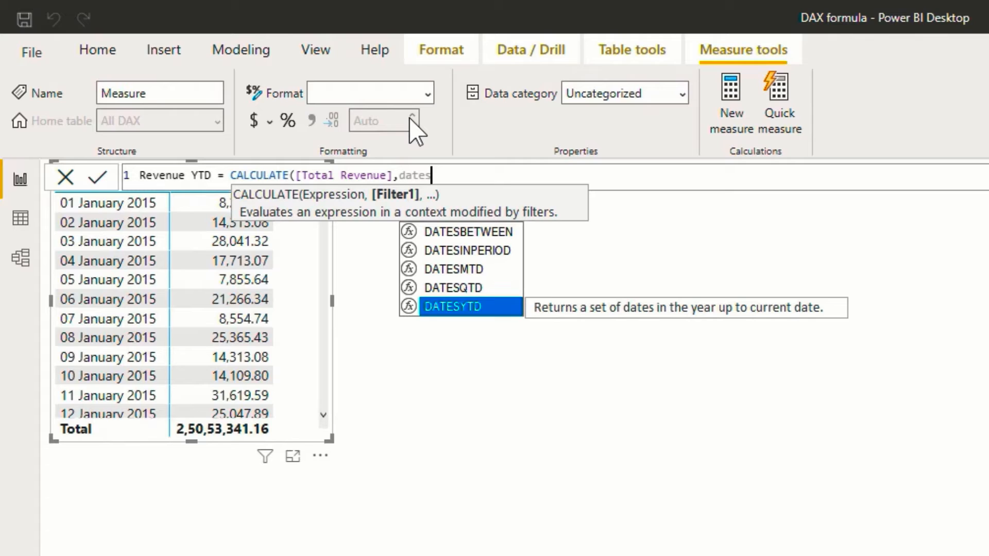
key("Up")
key("Up")
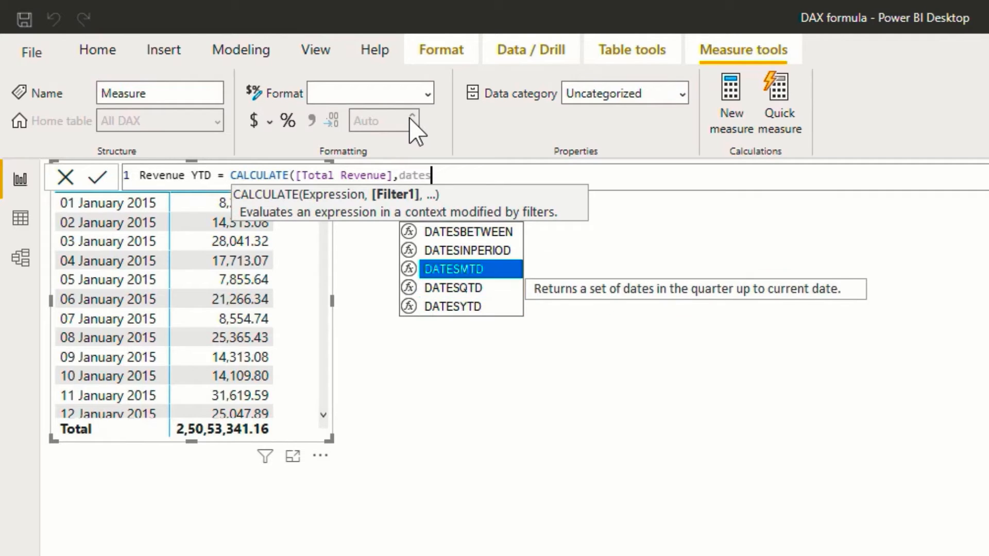
key("Down")
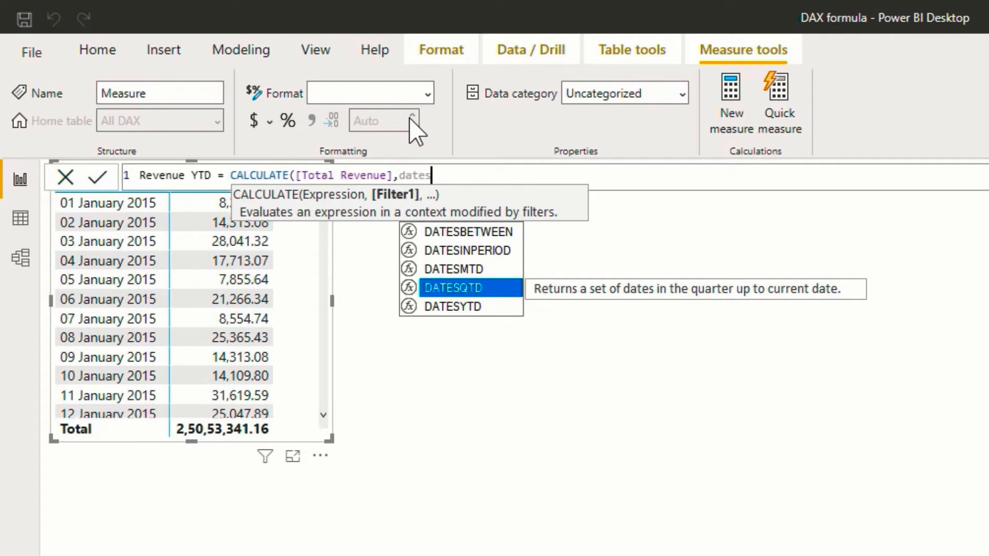
key("Down")
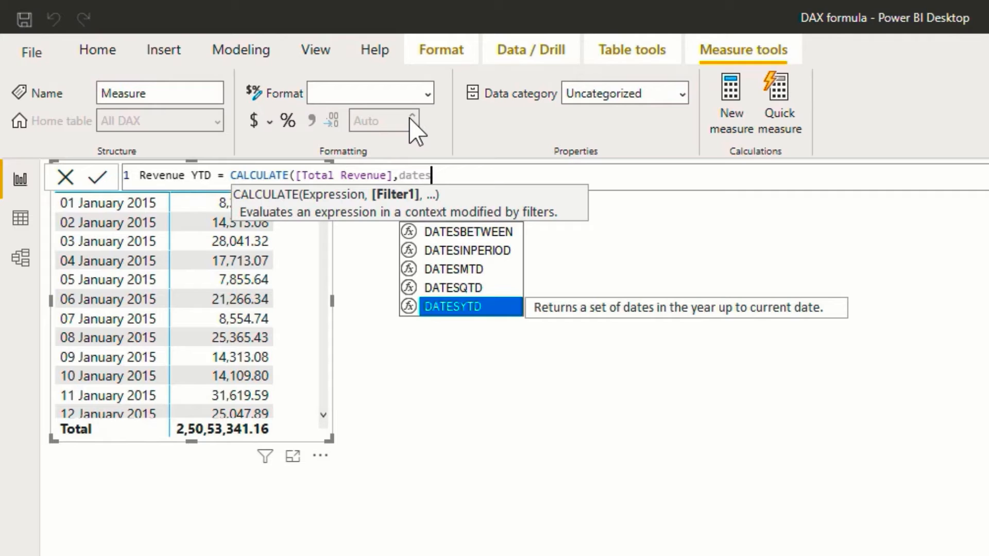
key("Tab")
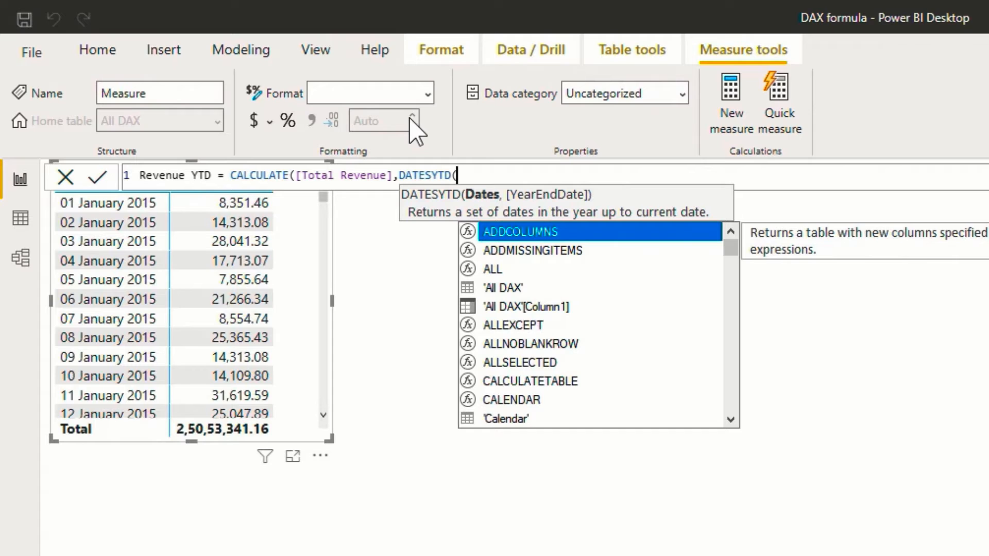
- Pass 'Calendar'[Date] to DATESYTD, close both functions' parentheses and commit the Revenue YTD measure
type("cale")
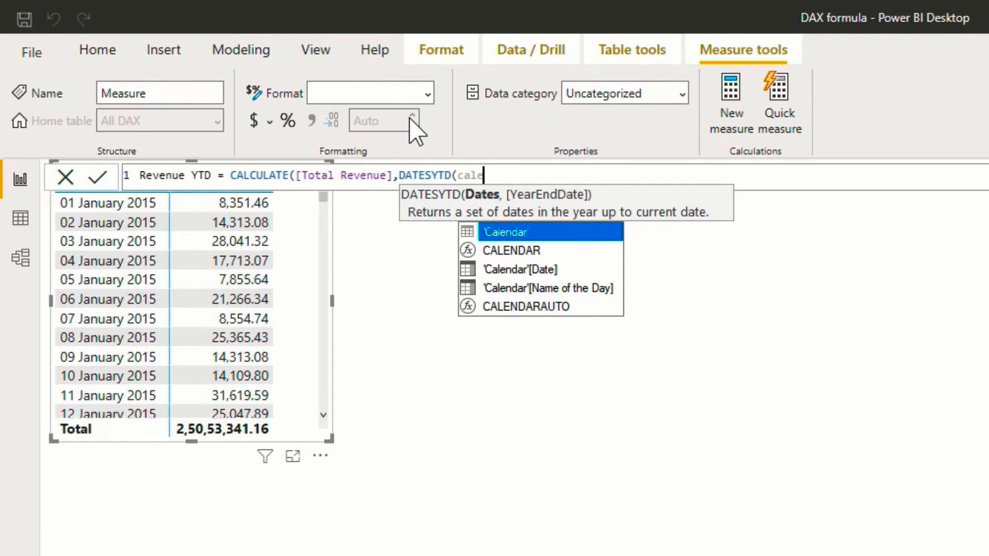
key("Down")
key("Down")
key("Tab")
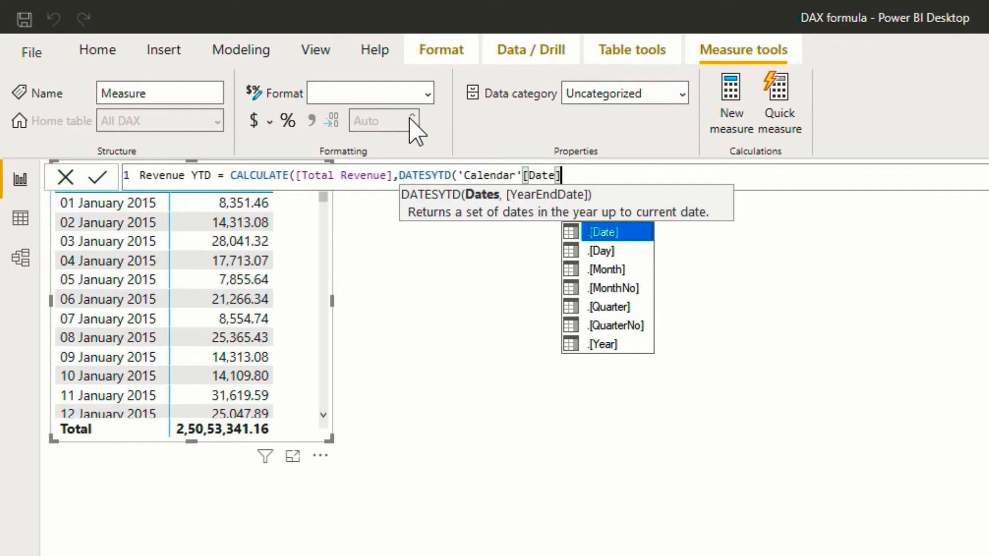
type(")")
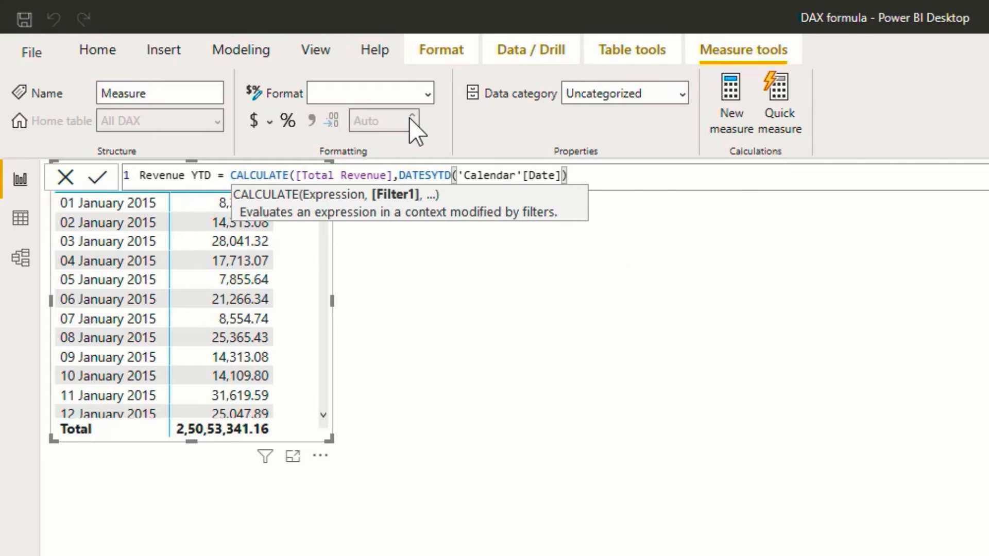
key("Return")
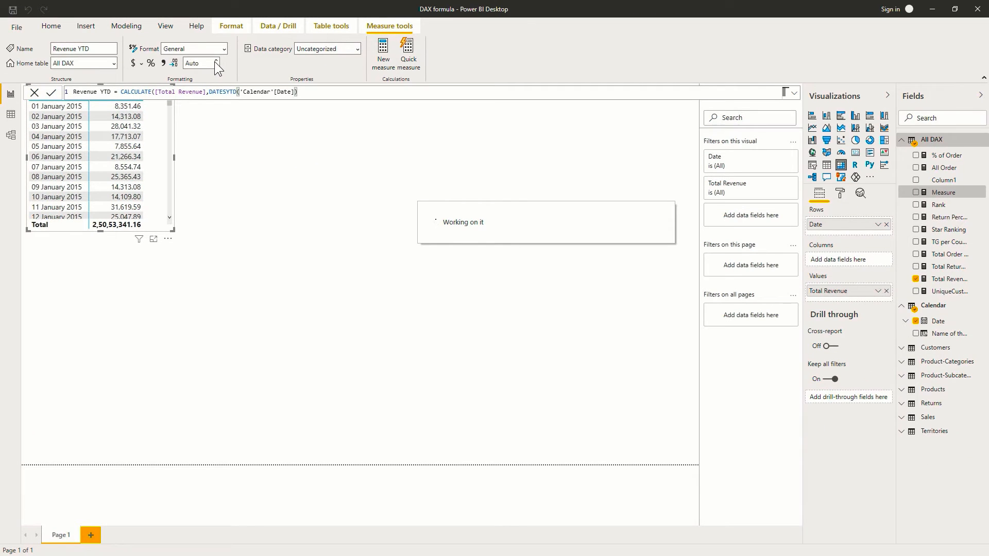
type(")")
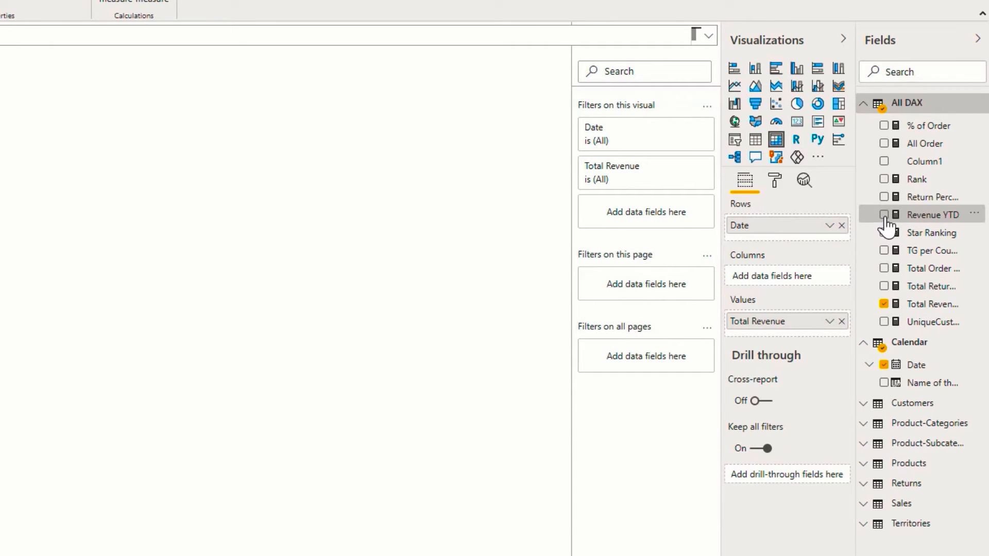
- Add the Revenue YTD measure to the matrix values and enlarge the matrix so more January 2015 rows fit
left_click_drag(887, 224, 0, 146)
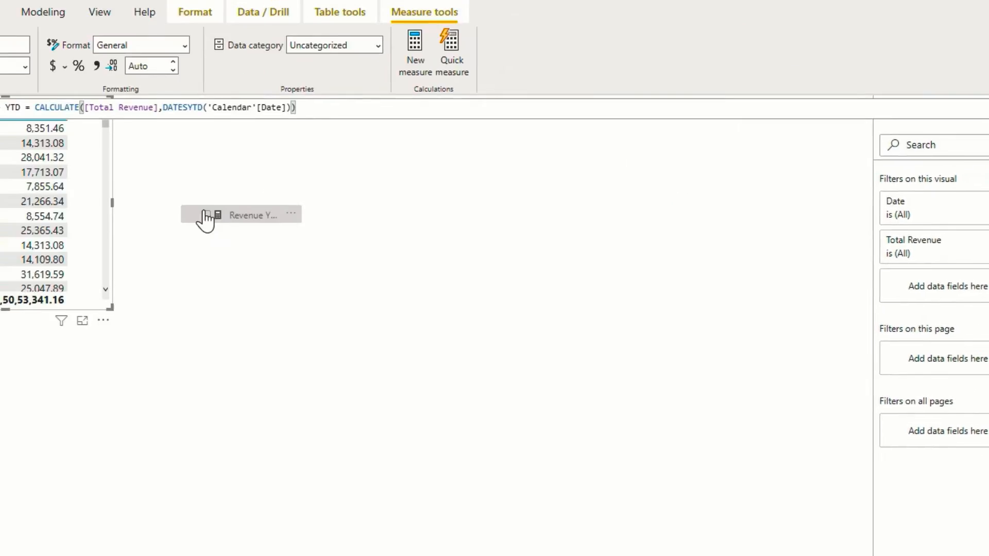
left_click_drag(205, 219, 94, 224)
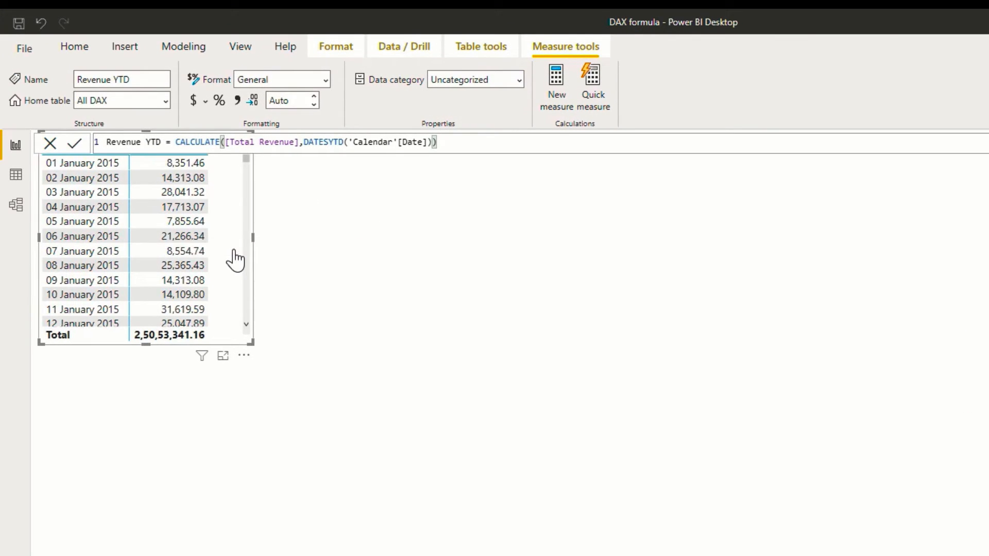
left_click_drag(251, 343, 449, 539)
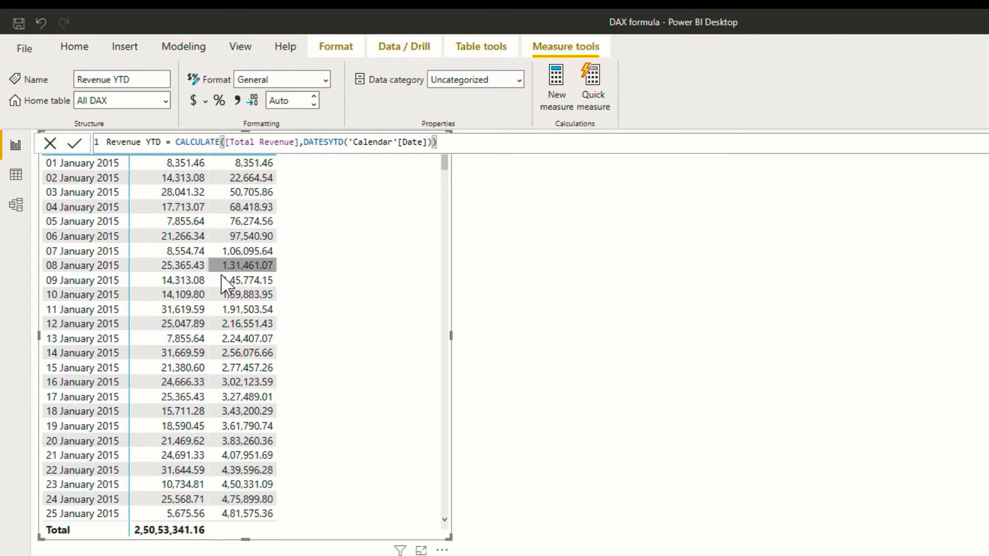
scroll(225, 302, "down", 3)
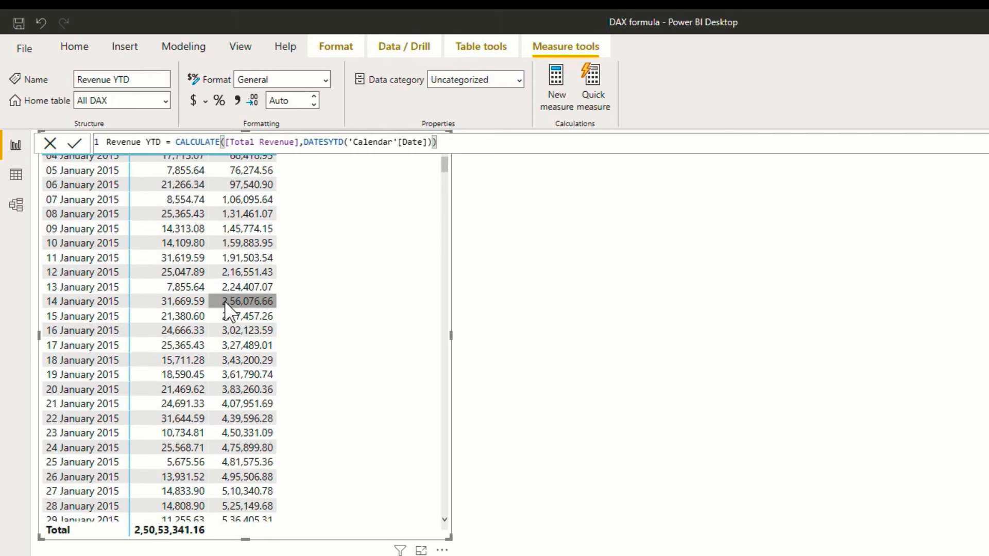
- Examine how the Revenue YTD column accumulates through 2015 and behaves at the start of January 2016, returning to the first dates
scroll(224, 301, "down", 4)
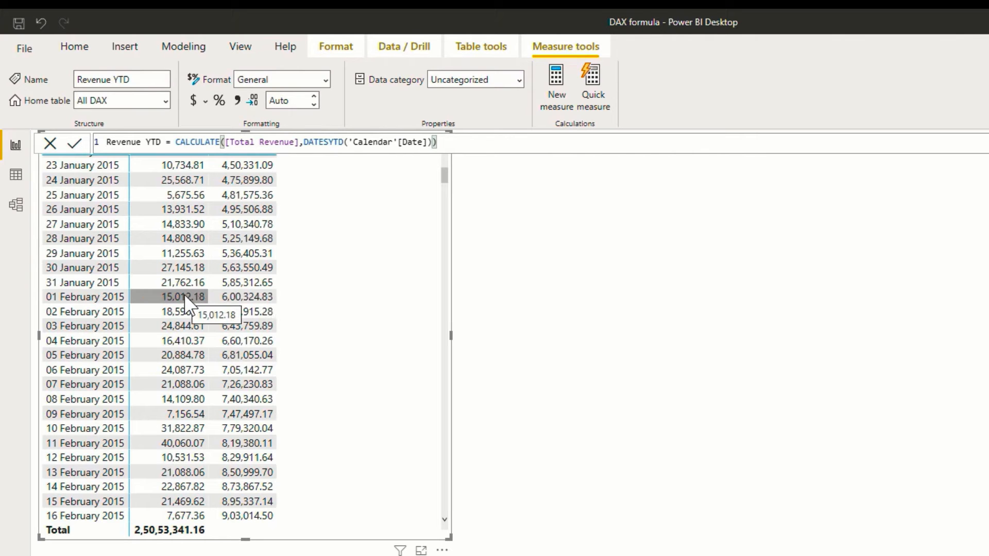
scroll(245, 334, "down", 5)
scroll(245, 335, "down", 20)
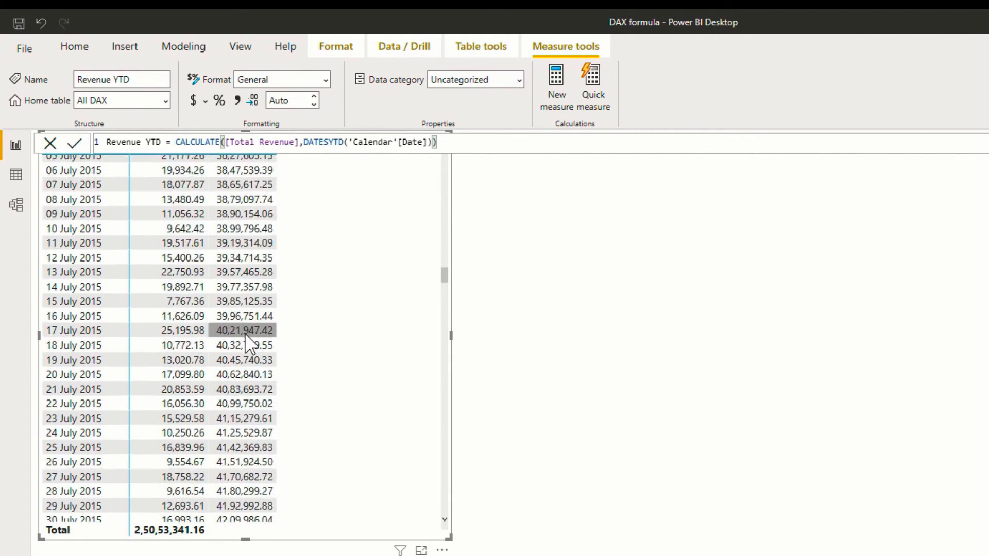
scroll(245, 333, "down", 15)
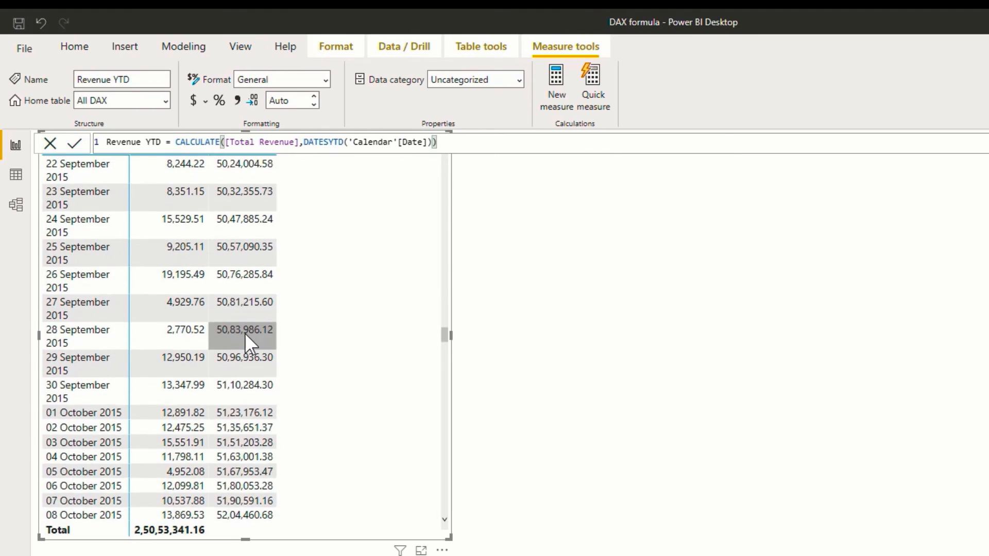
scroll(245, 334, "down", 10)
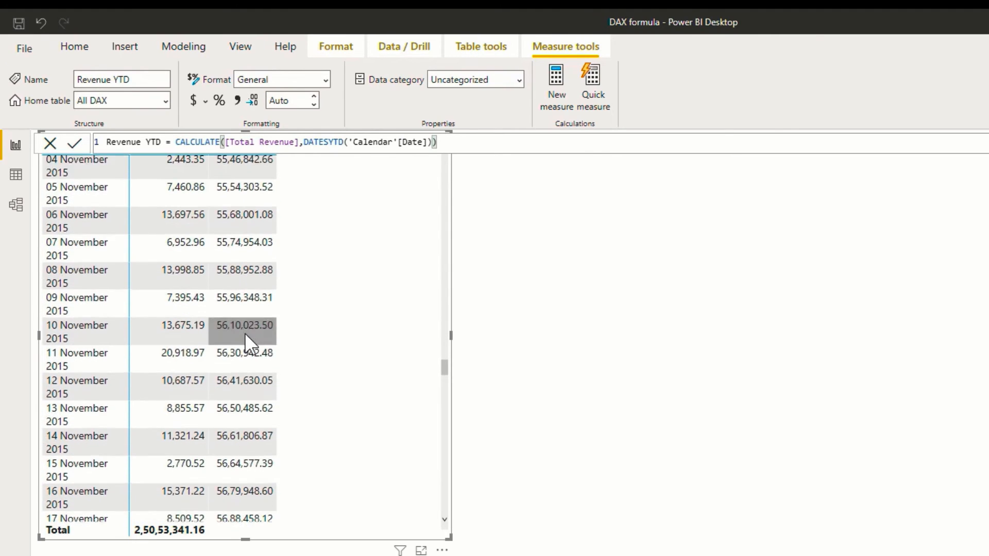
scroll(245, 333, "down", 20)
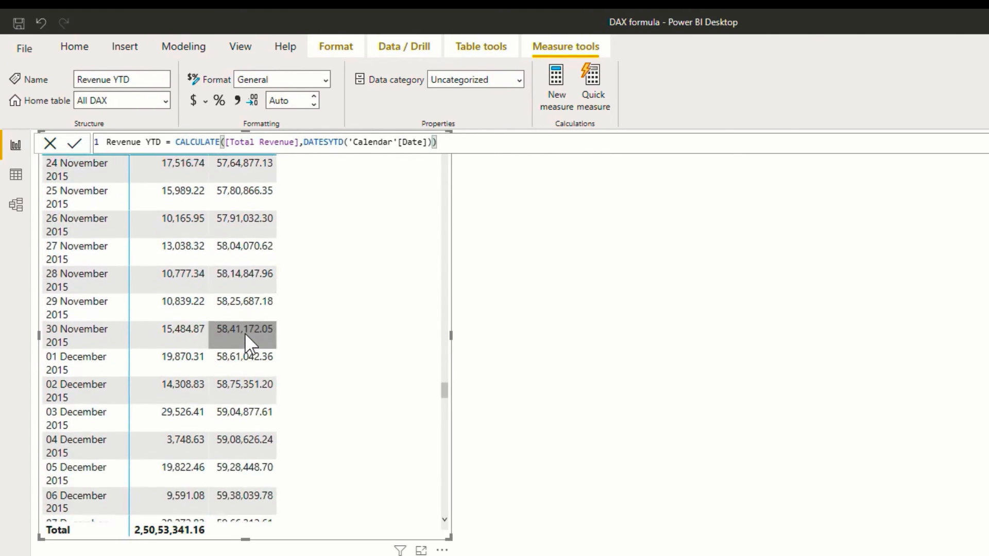
scroll(245, 333, "down", 10)
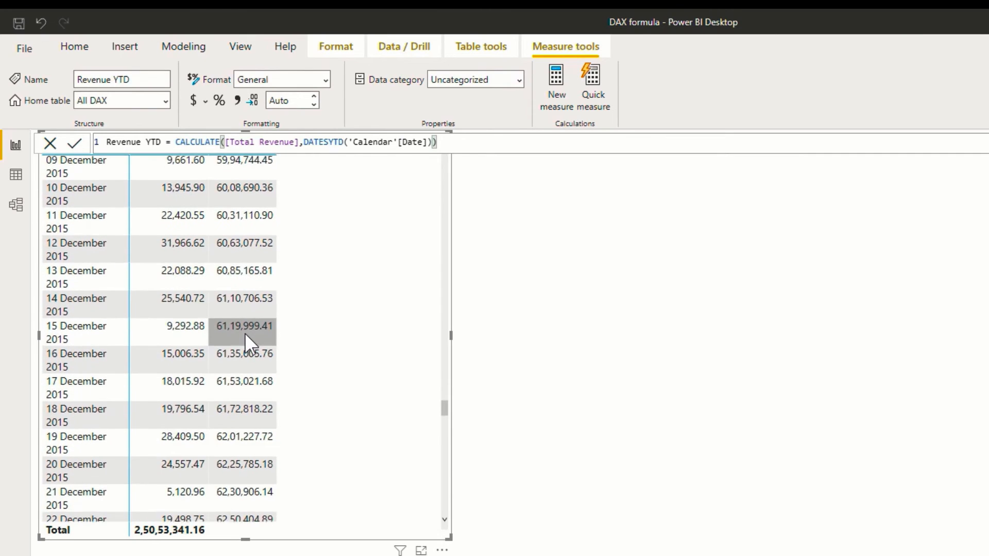
scroll(245, 333, "down", 3)
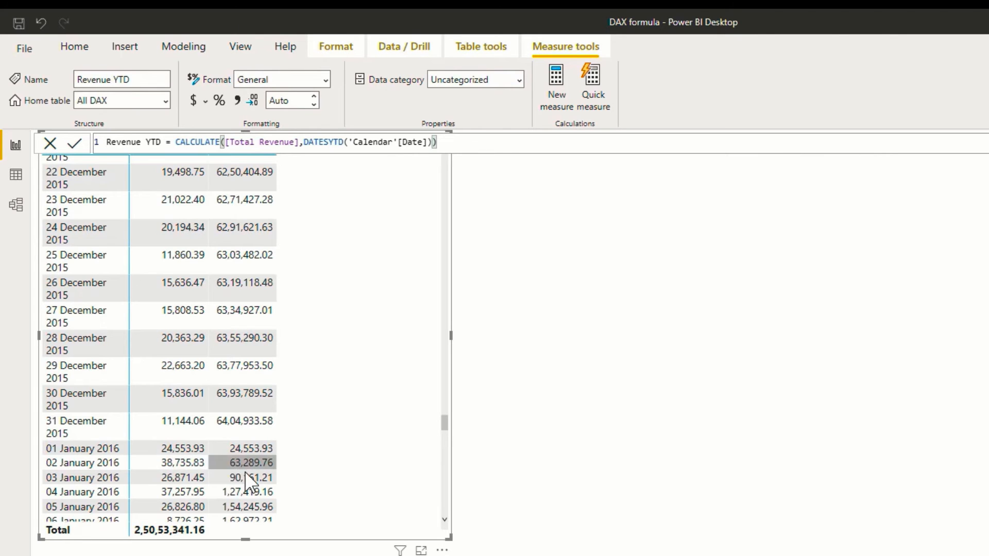
scroll(256, 492, "down", 5)
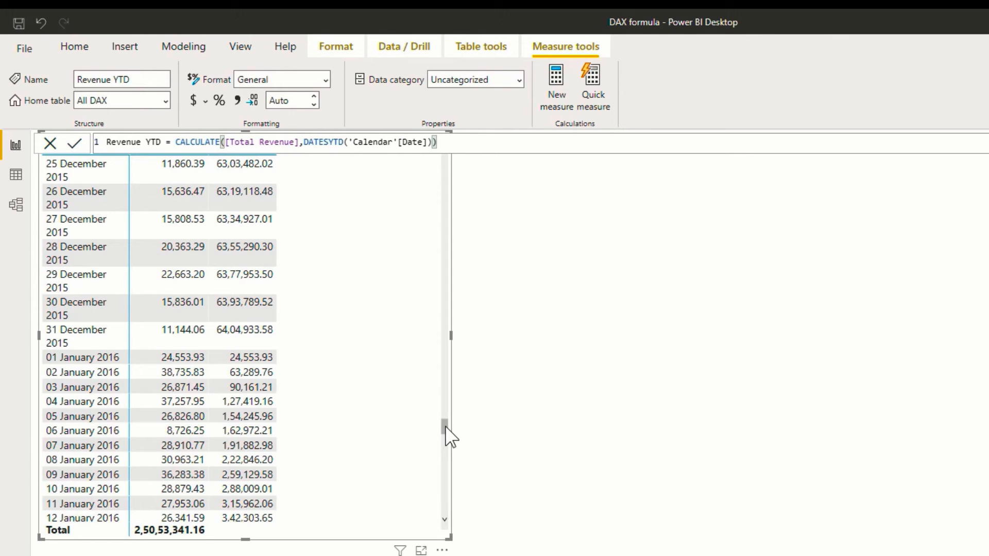
left_click_drag(446, 426, 440, 154)
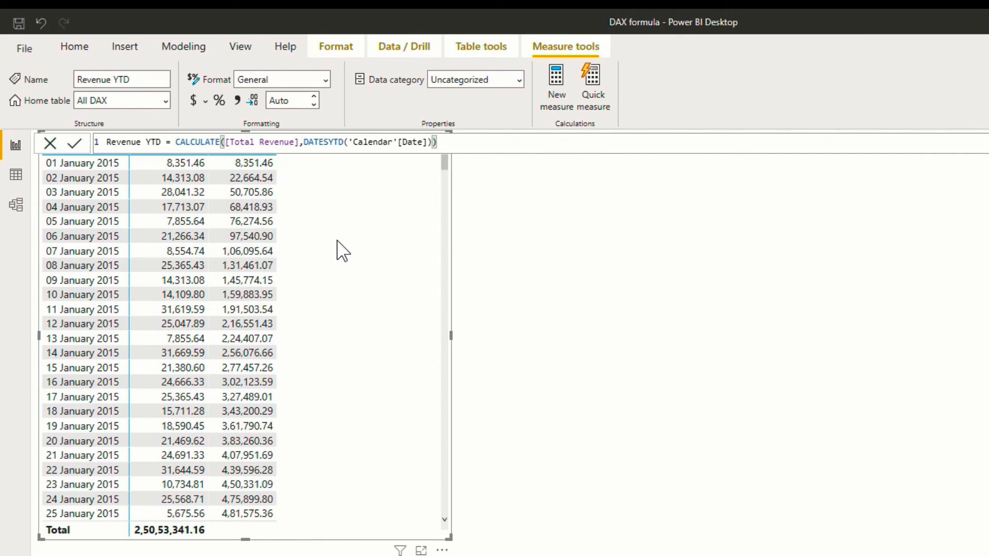
- Replace DATESYTD with DATESMTD in the Revenue YTD formula, keeping 'Calendar'[Date] as its argument, and commit the measure
double_click(335, 142)
key("Right")
key("Right")
key("Right")
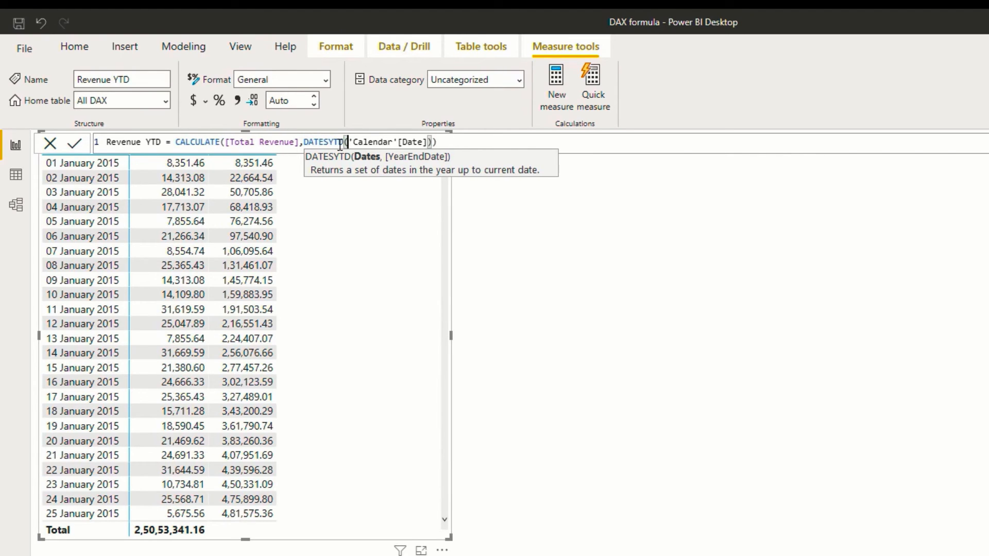
key("BackSpace")
key("BackSpace")
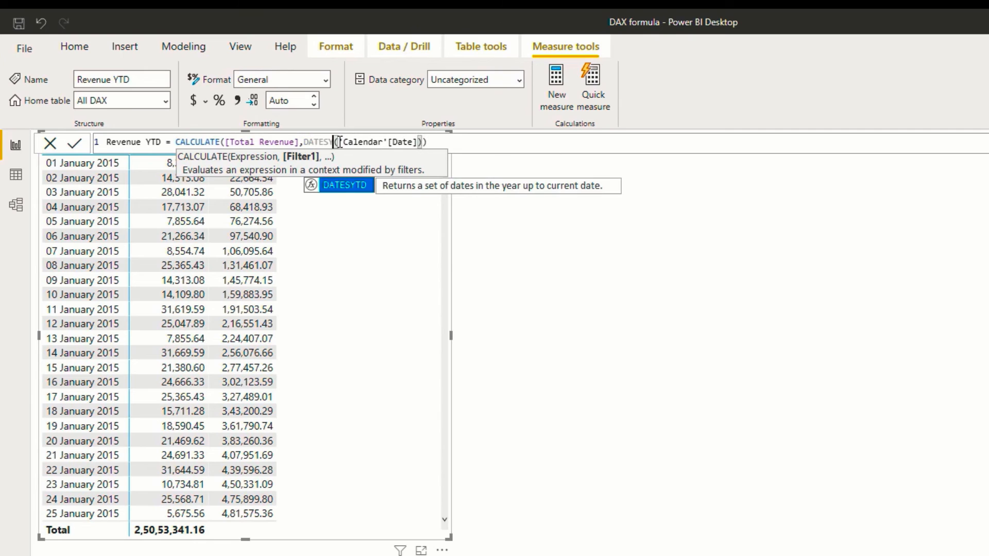
key("BackSpace")
key("Down")
key("Down")
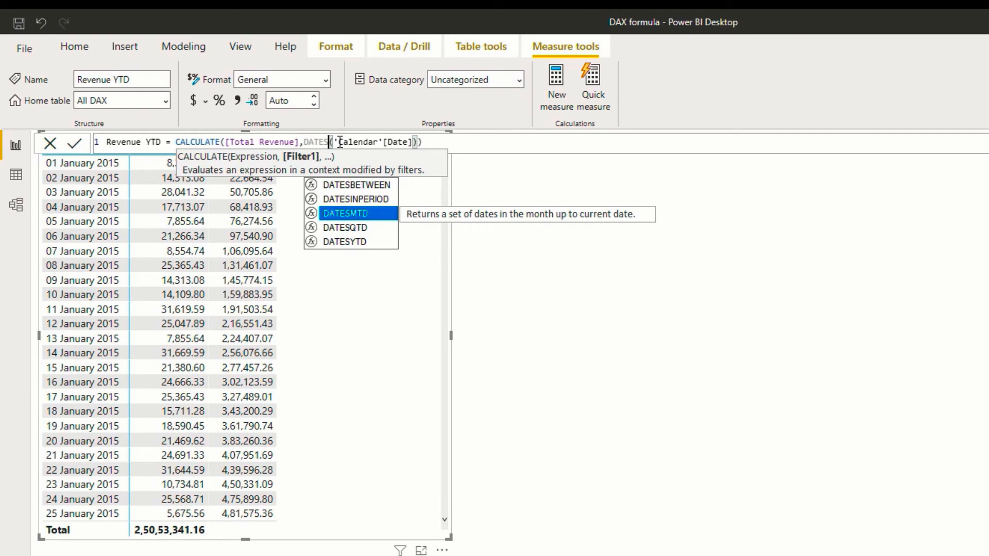
key("Tab")
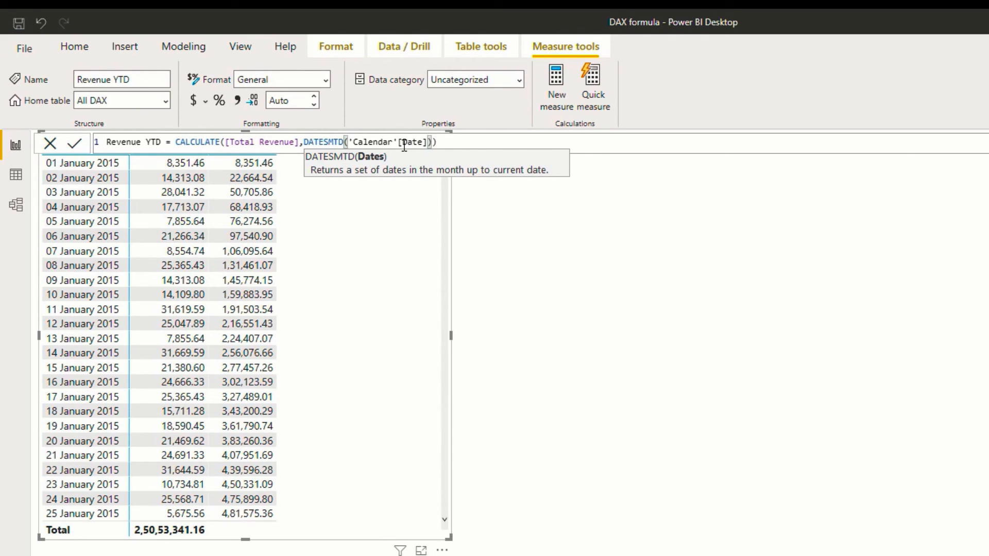
left_click(446, 139)
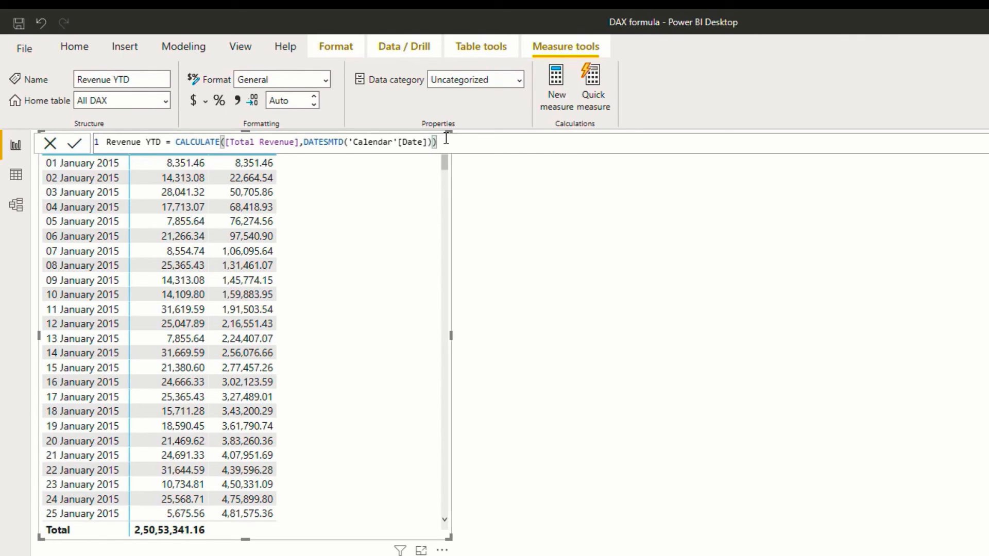
key("Return")
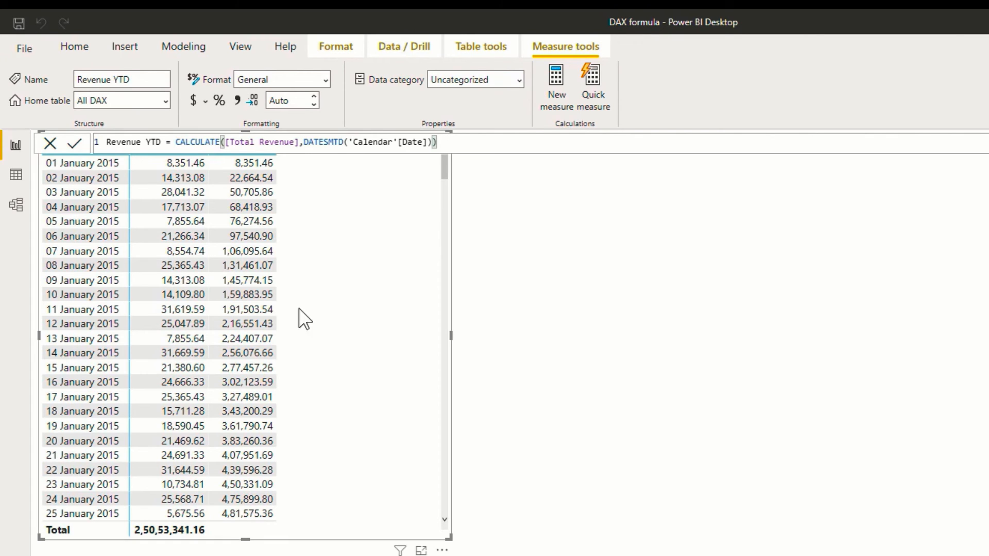
- Examine the month-to-date values around the month changes from January to February and February to March 2015
scroll(389, 334, "down", 5)
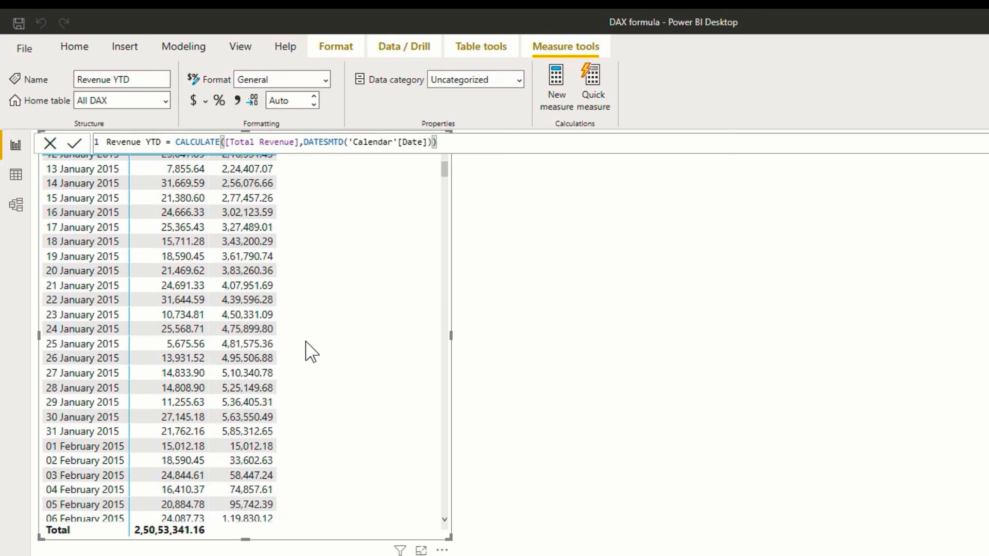
scroll(309, 350, "up", 4)
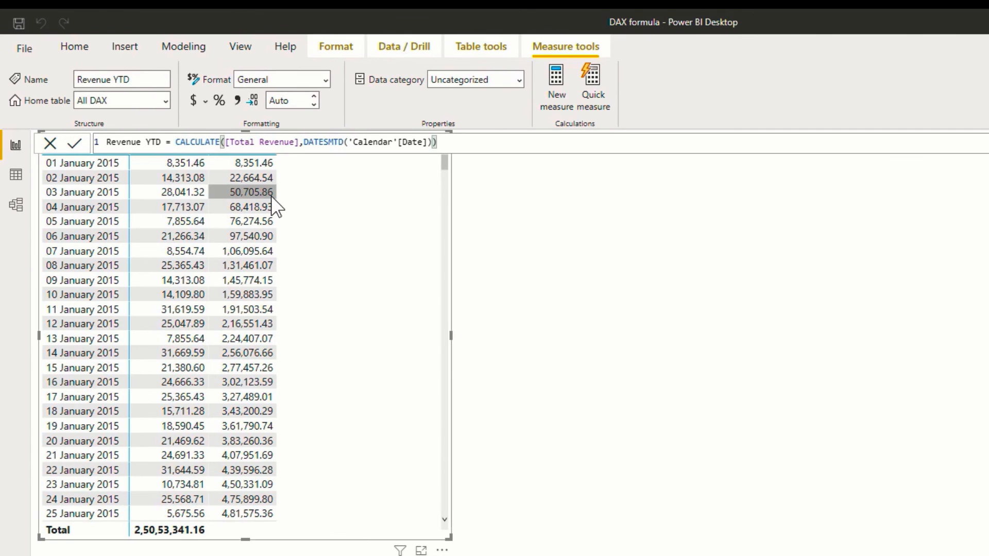
mouse_move(272, 197)
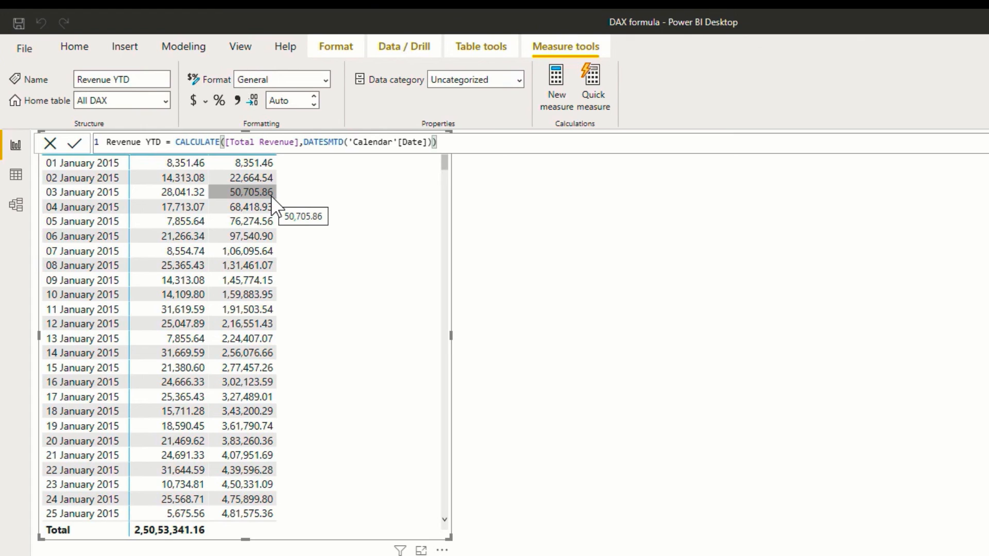
scroll(271, 197, "down", 6)
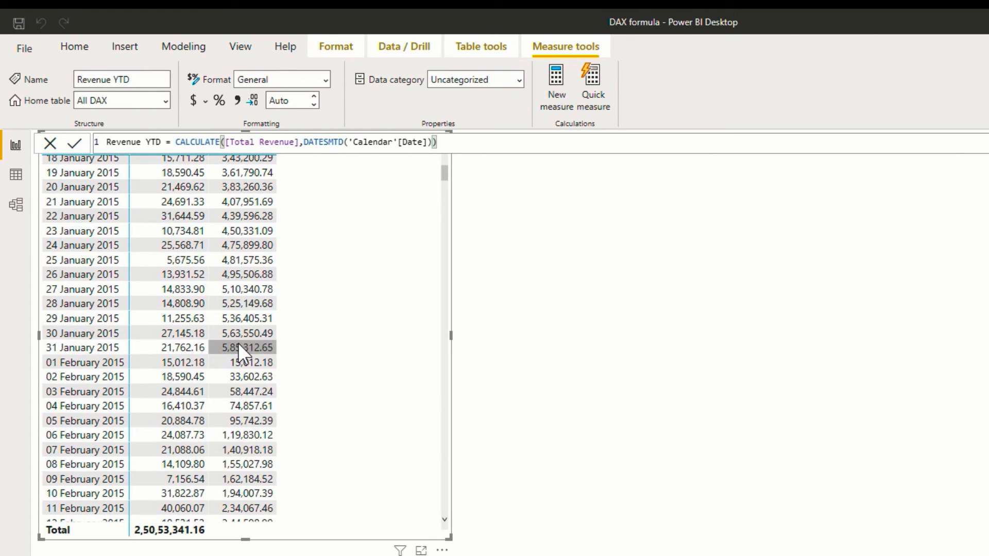
mouse_move(238, 343)
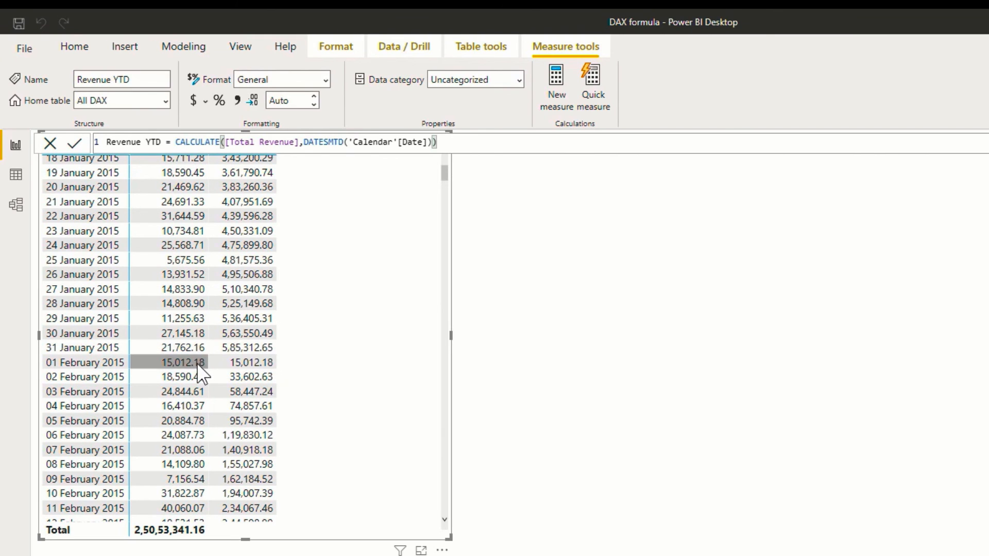
mouse_move(197, 363)
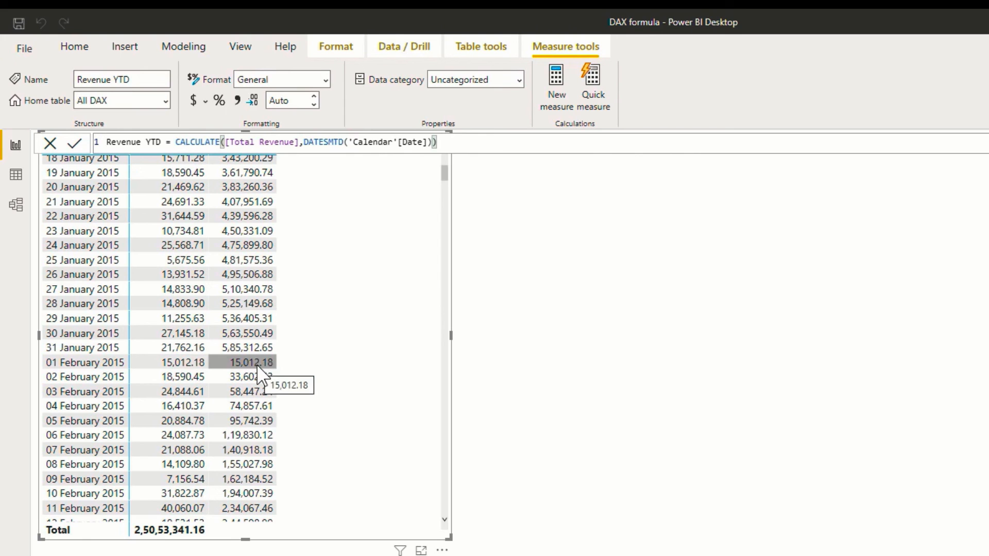
scroll(256, 364, "down", 4)
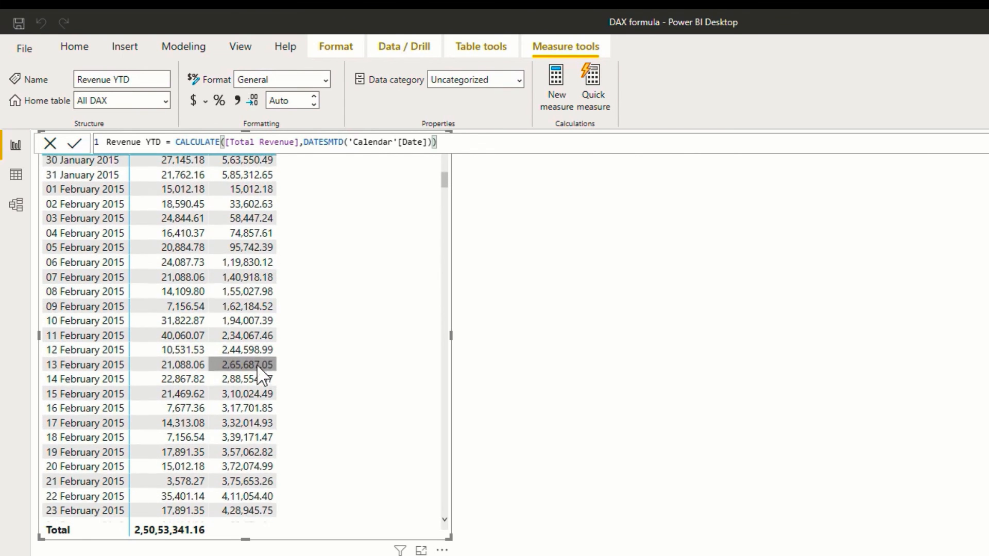
scroll(257, 364, "down", 3)
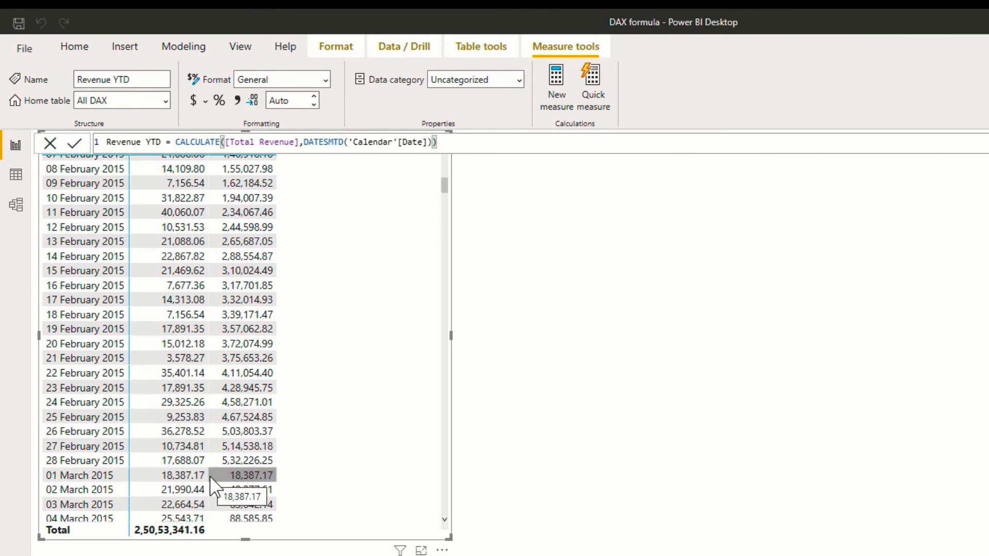
scroll(209, 477, "up", 12)
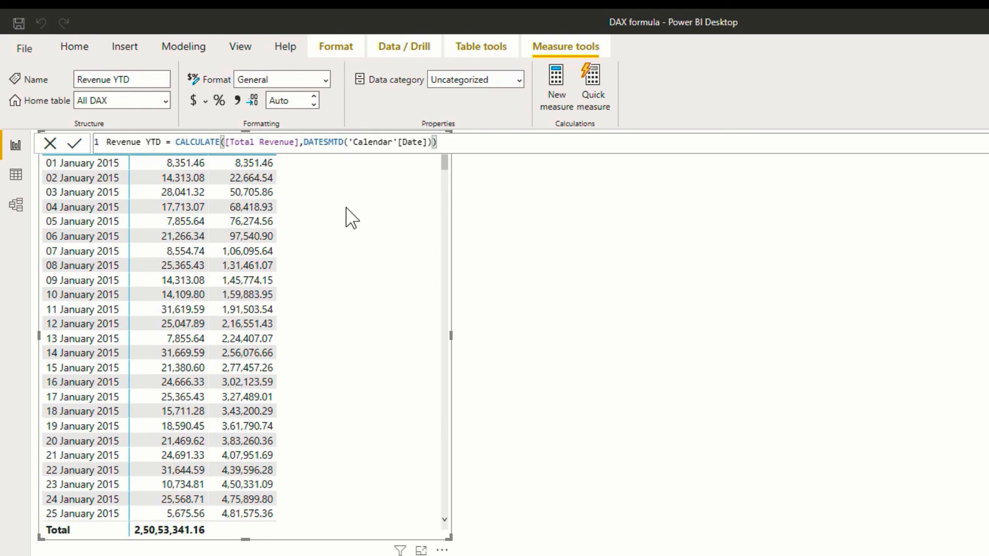
- Change DATESMTD back to DATESYTD in the Revenue YTD formula and commit the measure
left_click(338, 142)
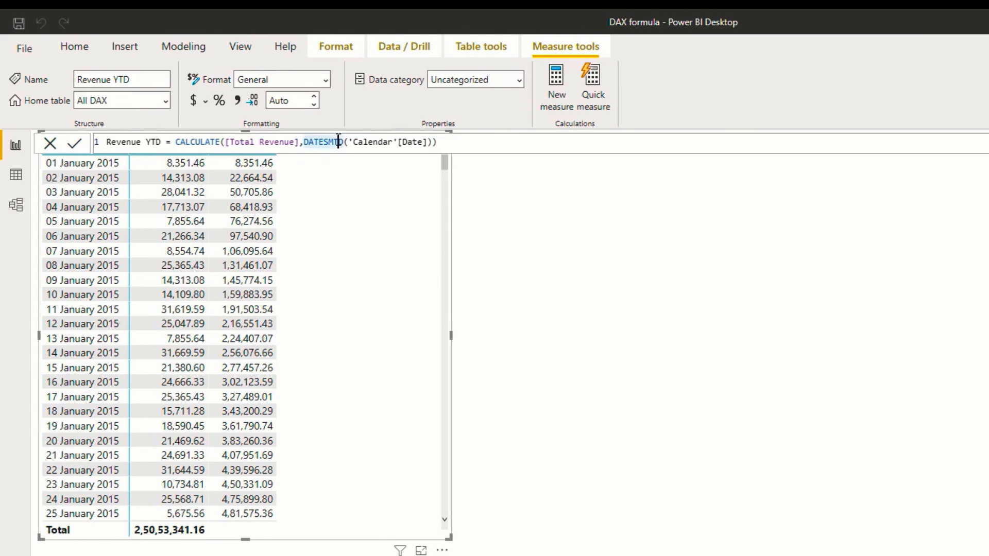
key("Left")
key("BackSpace")
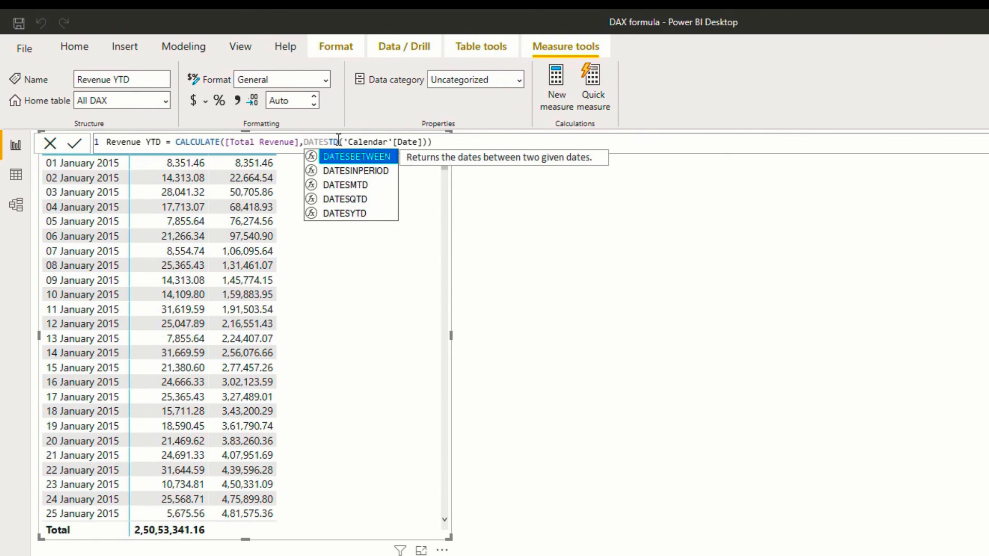
type("y")
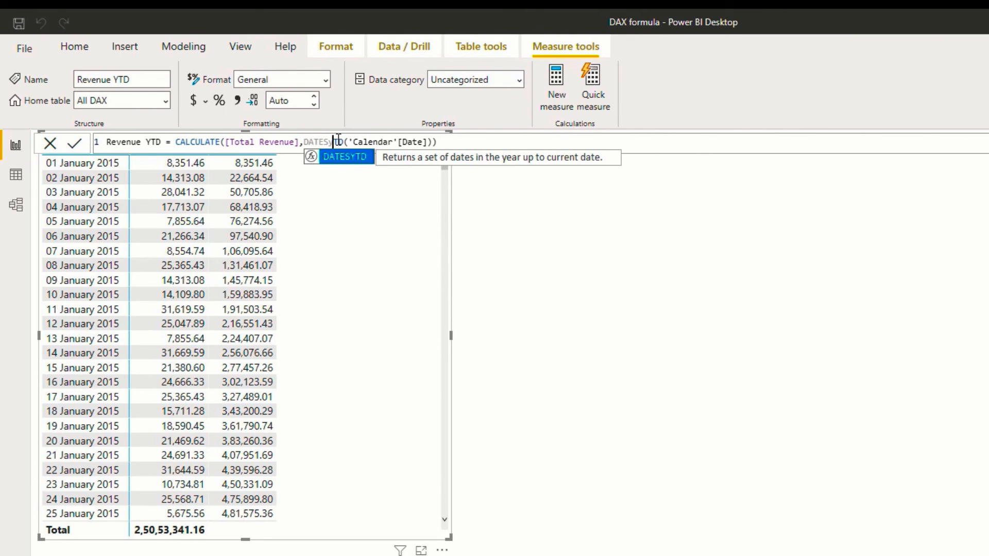
key("Tab")
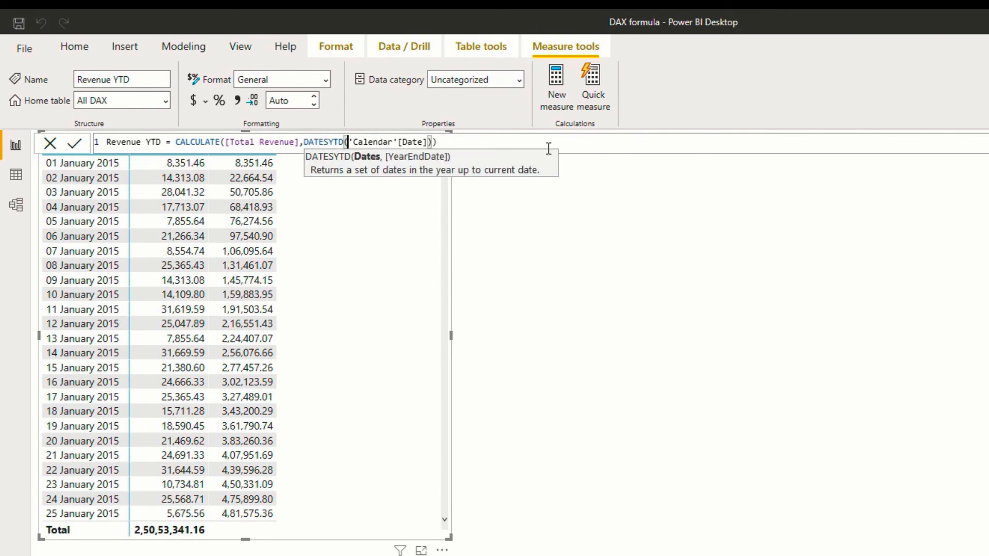
left_click(473, 146)
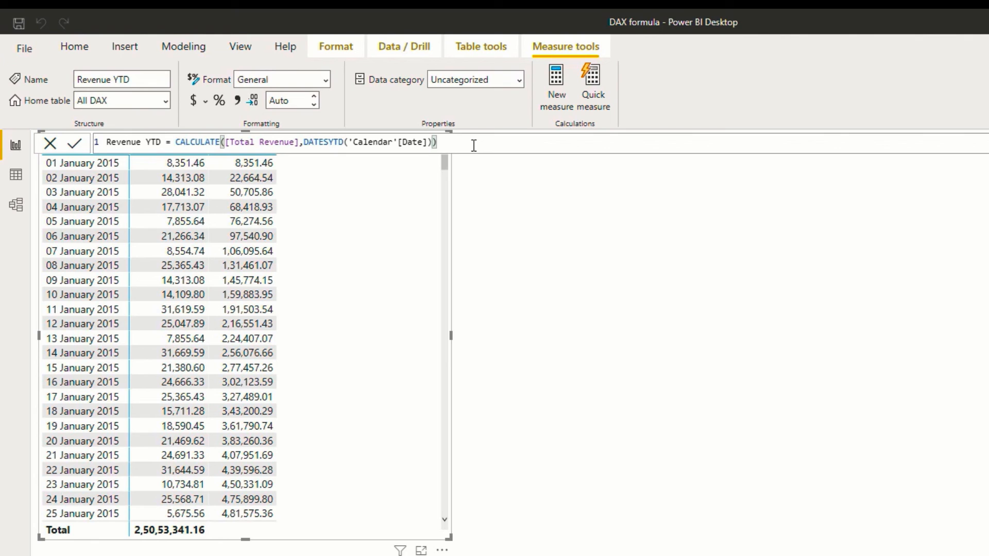
key("Return")
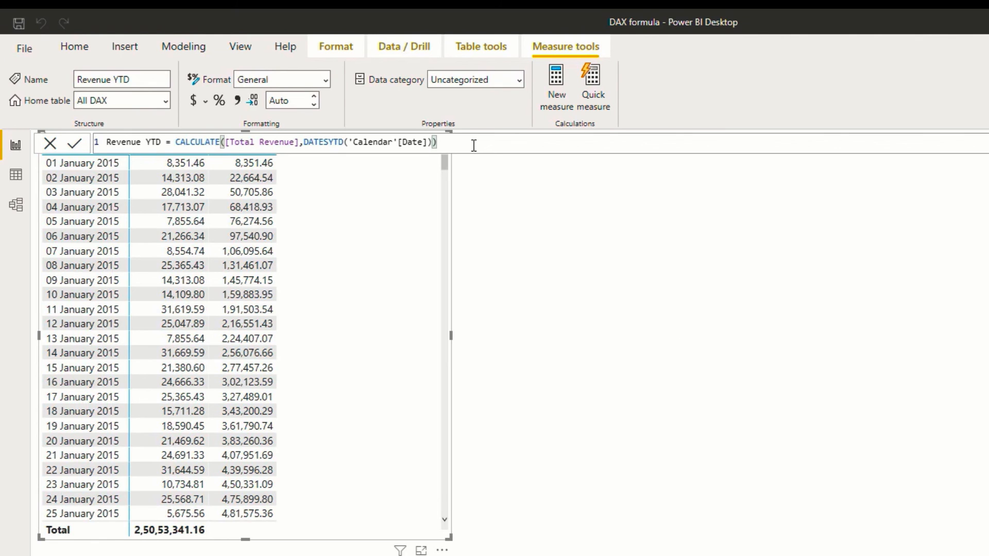